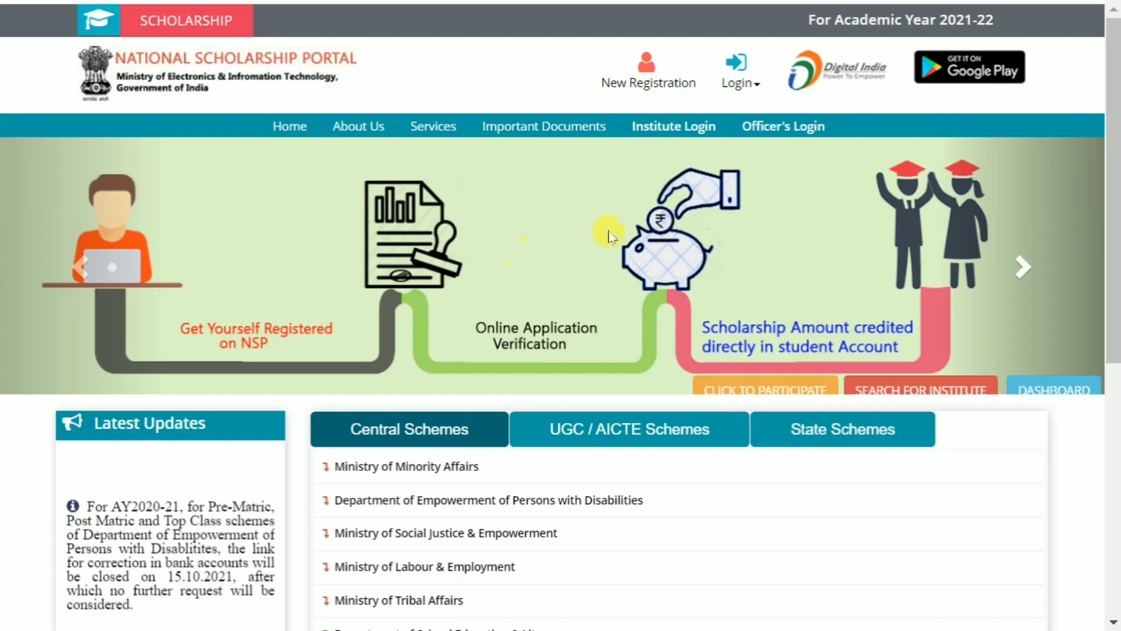
Expand Ministry of Minority Affairs under Central Schemes to list its four schemes.
scroll(609, 236, "down", 5)
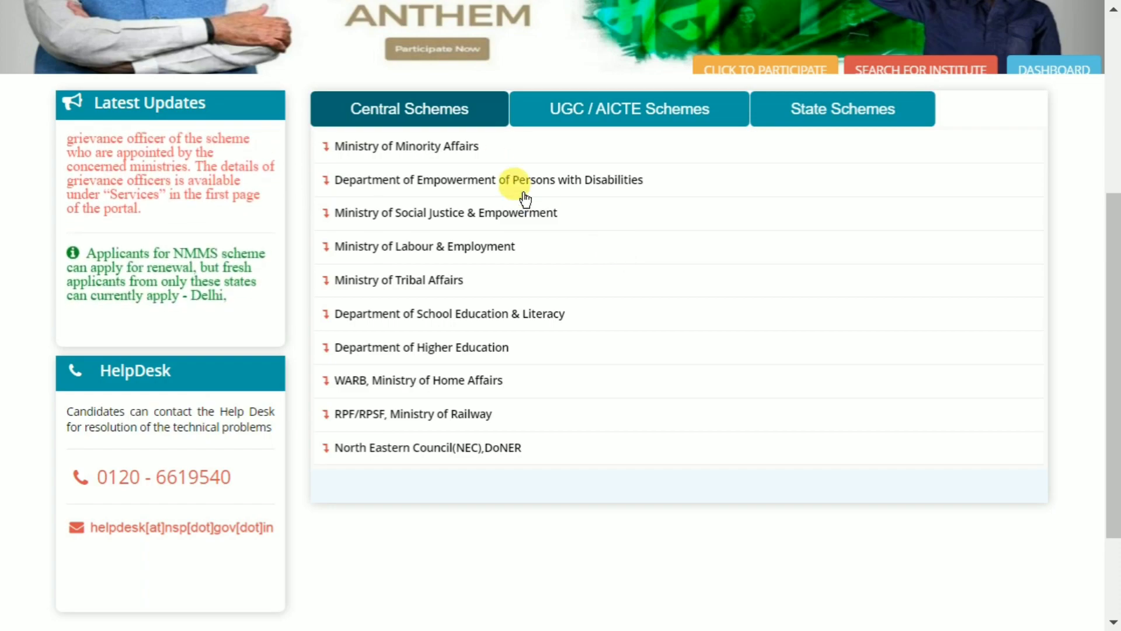
left_click(488, 147)
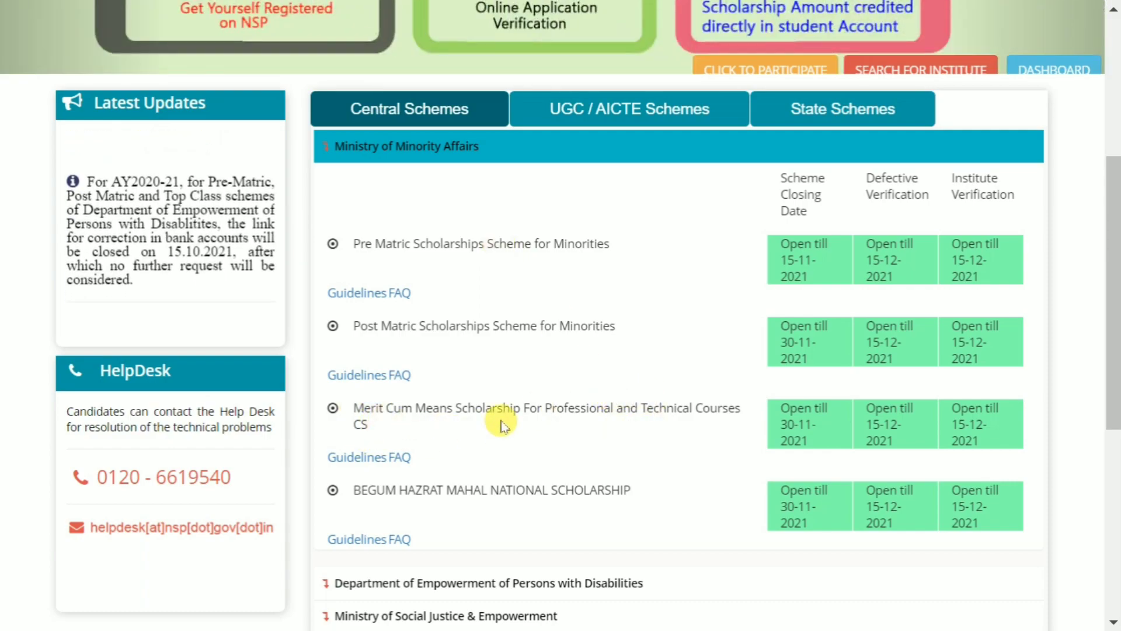
Collapse Minority Affairs, check the Disabilities and Social Justice schemes, then expand Ministry of Tribal Affairs.
scroll(634, 411, "down", 2)
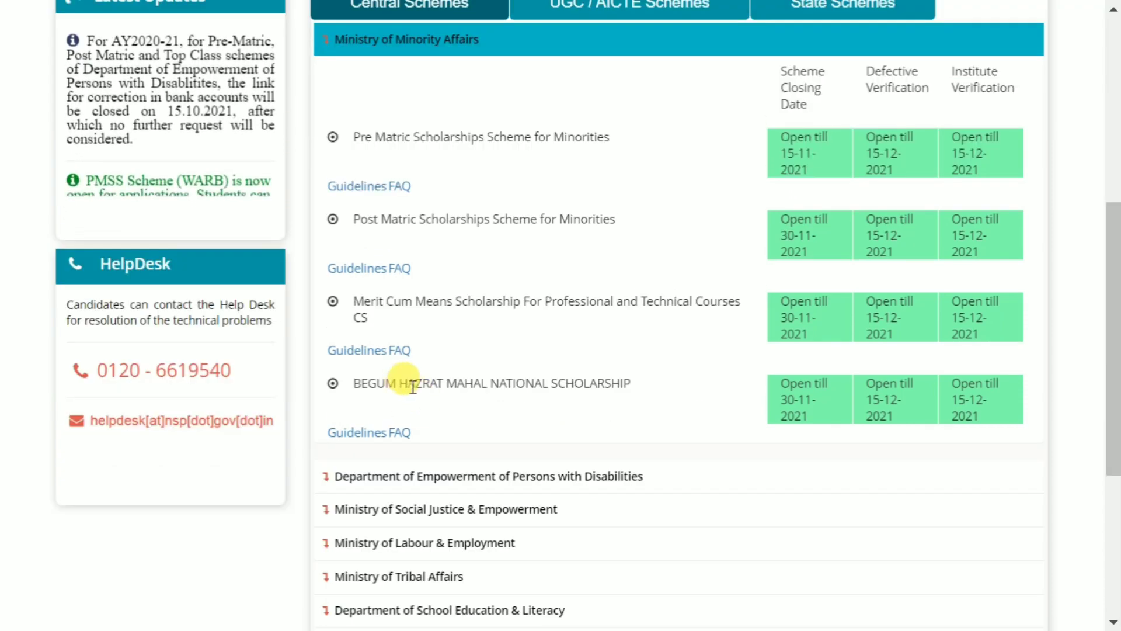
scroll(528, 296, "up", 4)
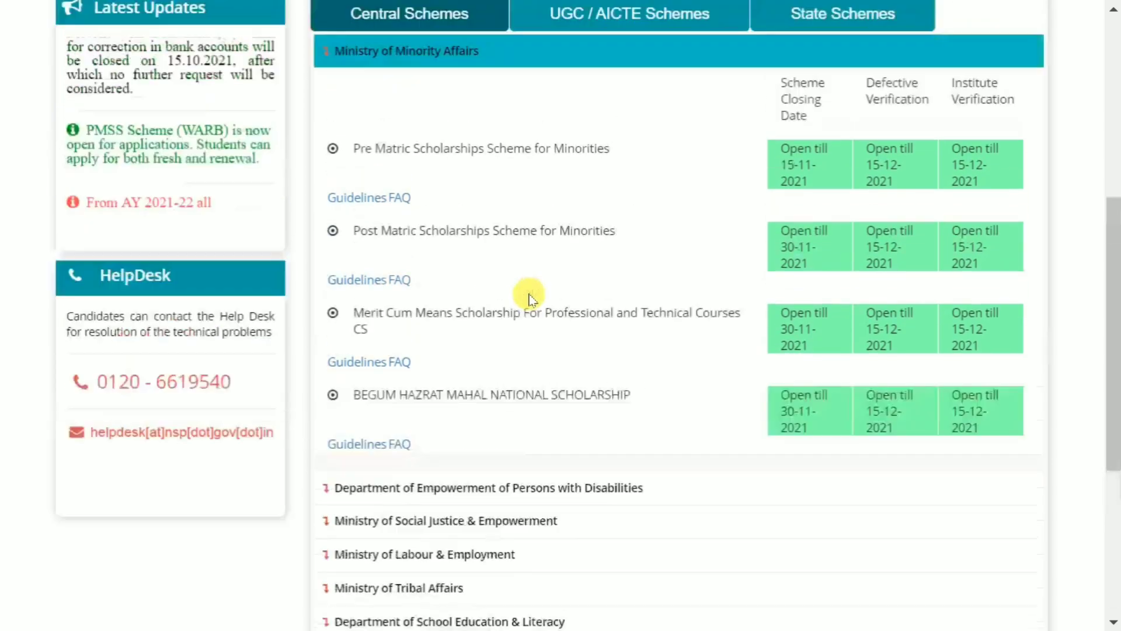
left_click(483, 255)
scroll(494, 318, "down", 2)
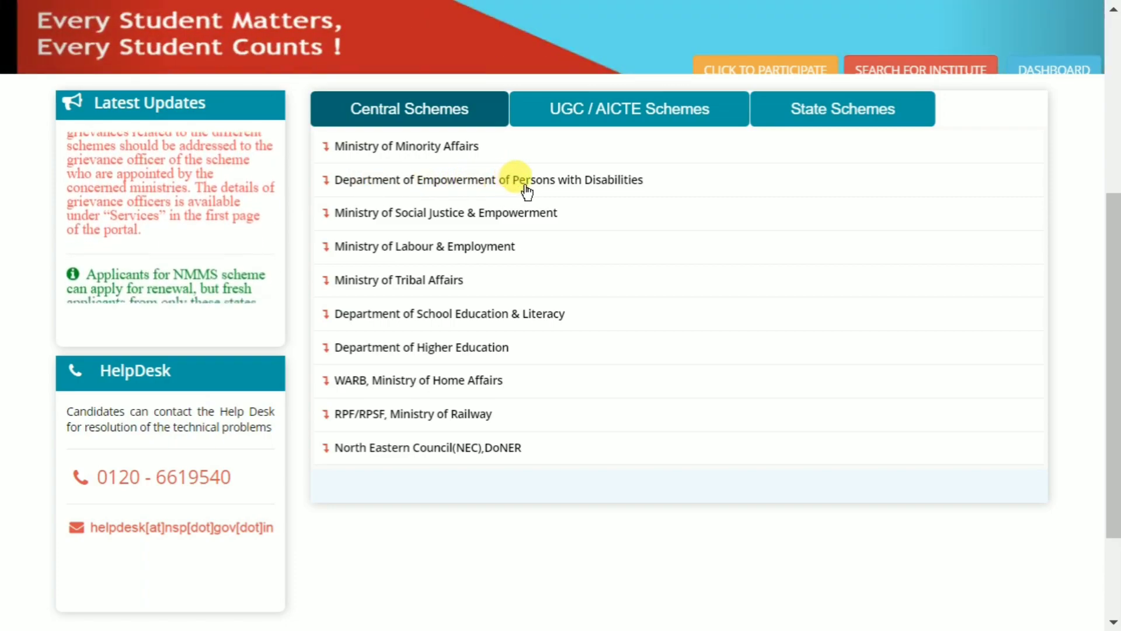
left_click(583, 185)
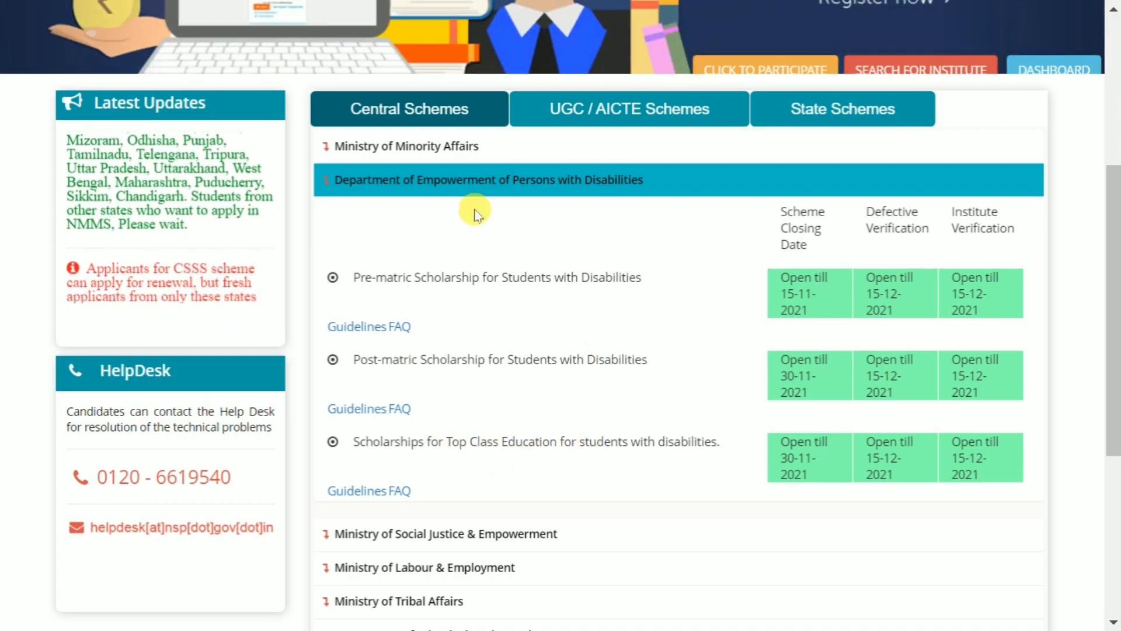
left_click(482, 183)
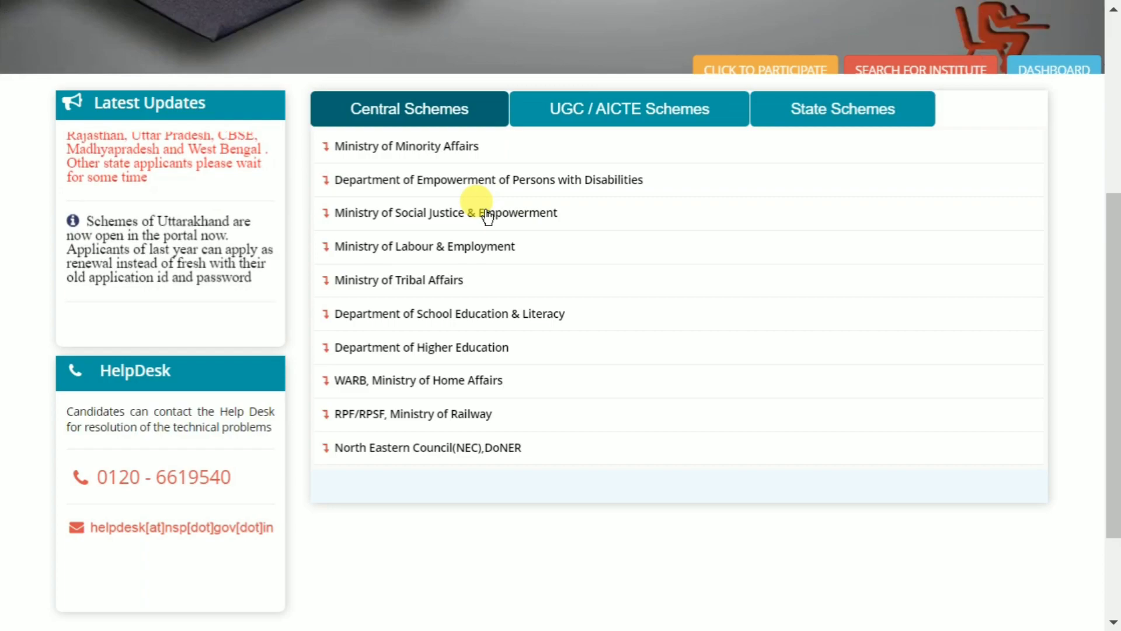
left_click(487, 215)
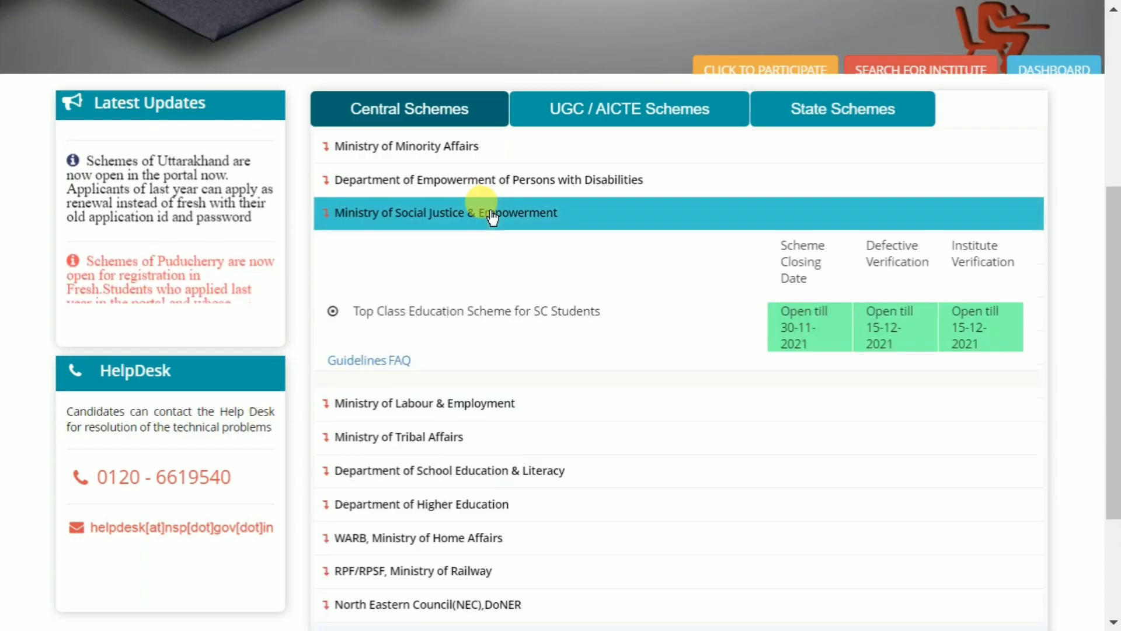
left_click(525, 218)
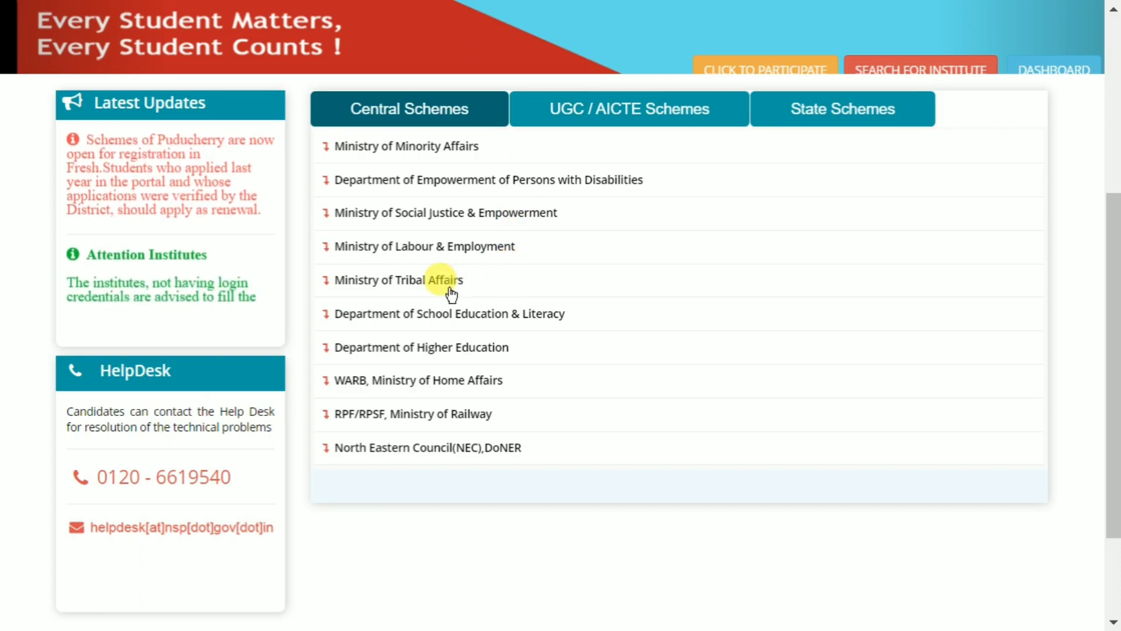
left_click(502, 287)
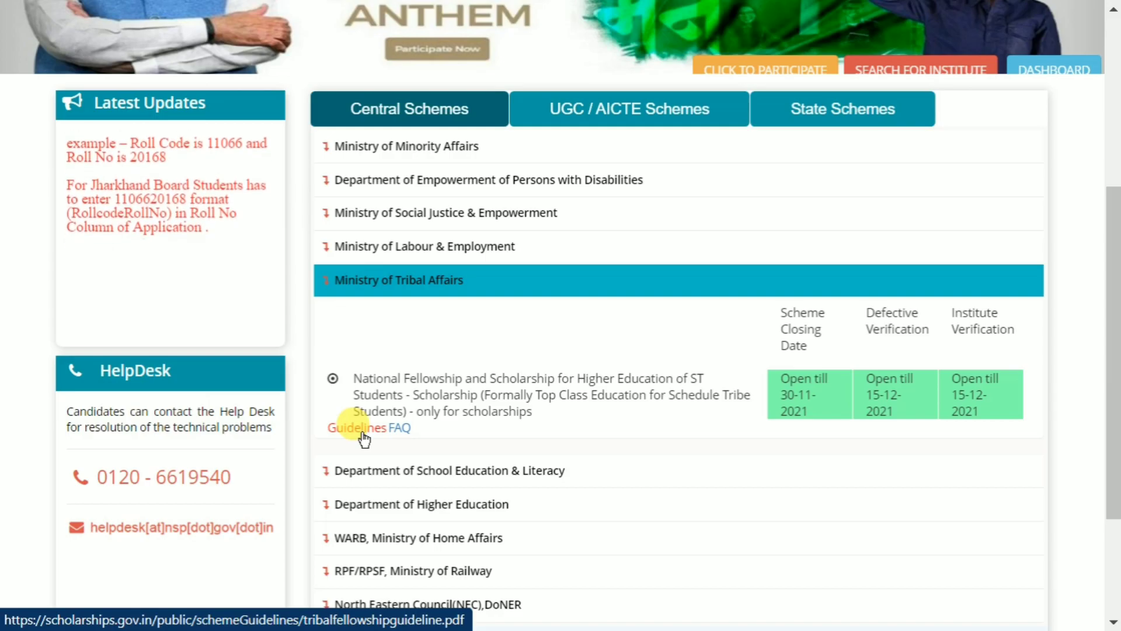
View the ST fellowship guidelines PDF, then return to the collapsed home page.
left_click(363, 434)
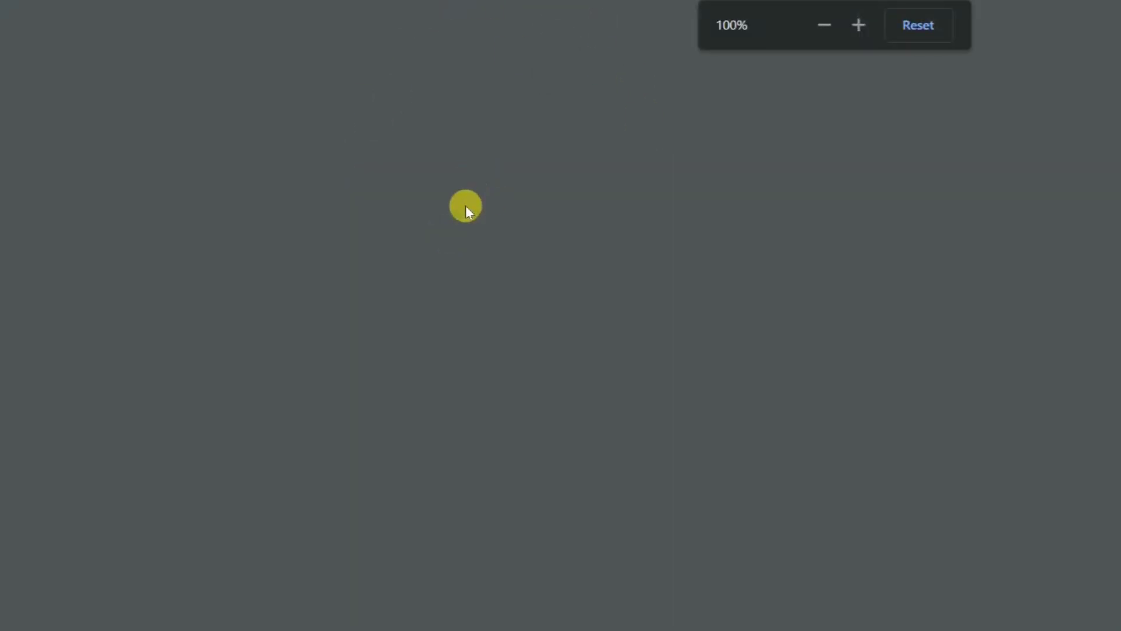
mouse_move(524, 5)
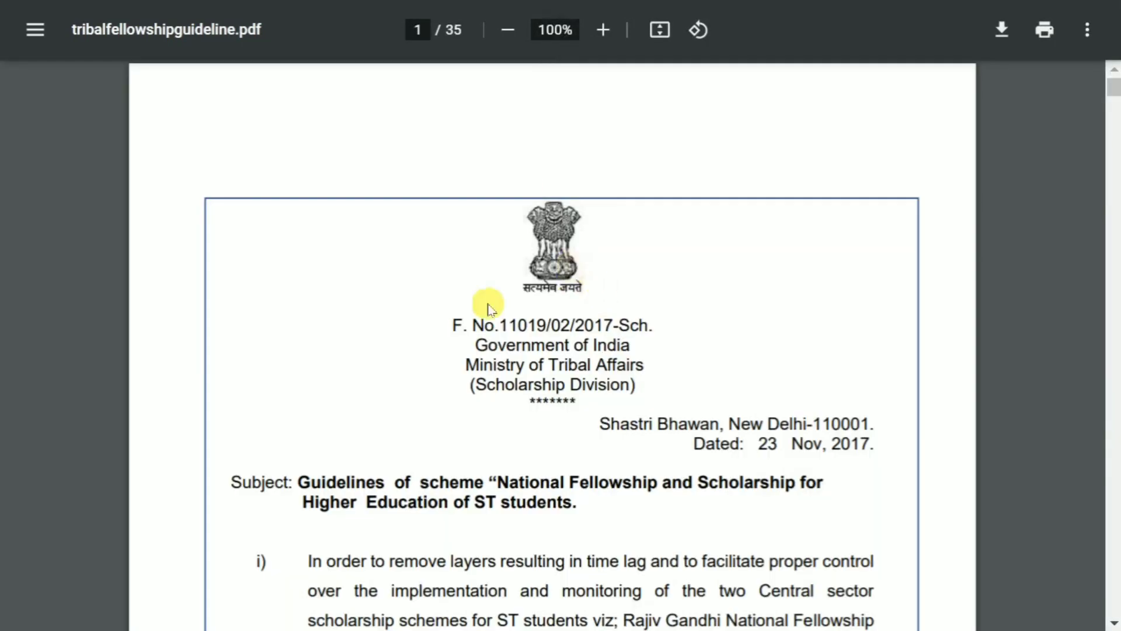
scroll(584, 310, "down", 10)
scroll(575, 305, "down", 20)
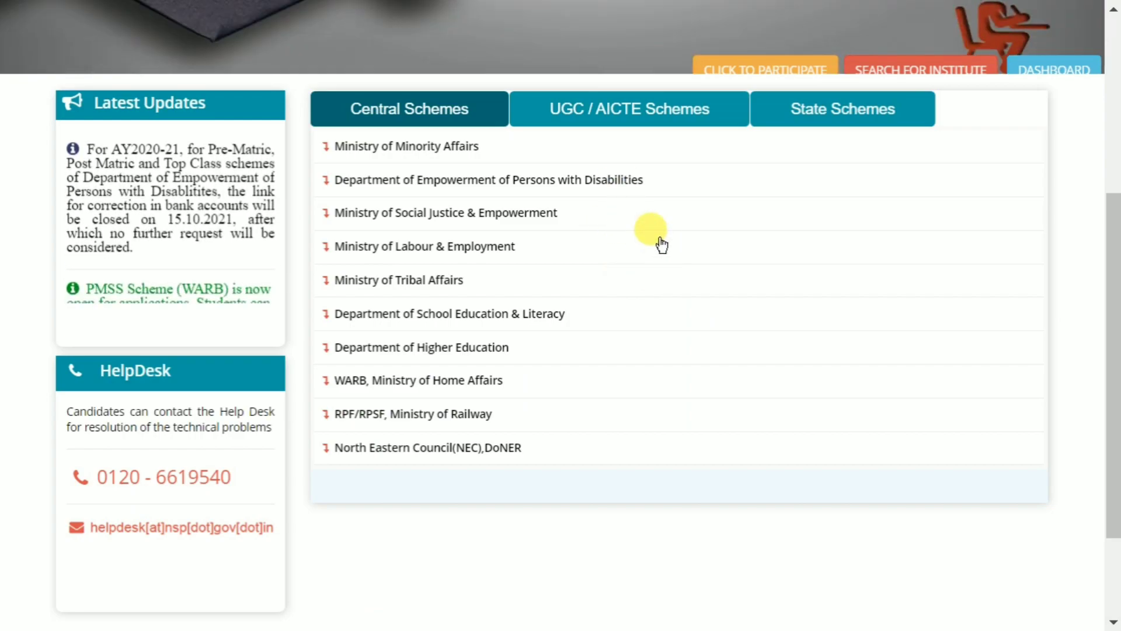
scroll(658, 240, "up", 5)
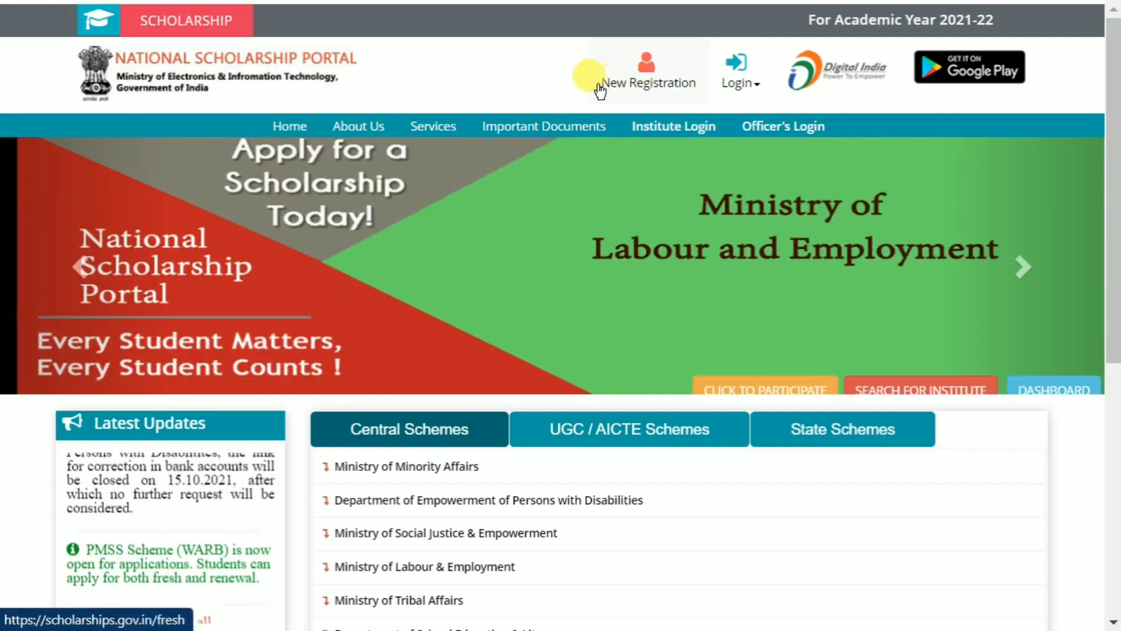
Start a New Registration, accept all three undertakings, and continue to the 2021-22 form.
left_click(639, 79)
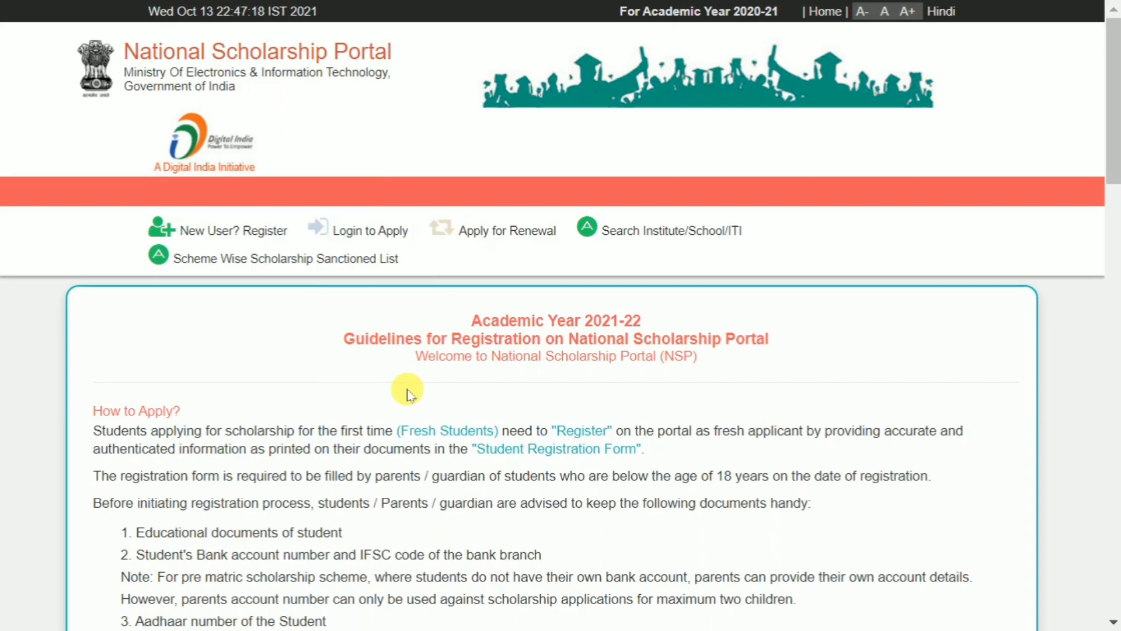
scroll(784, 245, "down", 1)
scroll(784, 245, "down", 9)
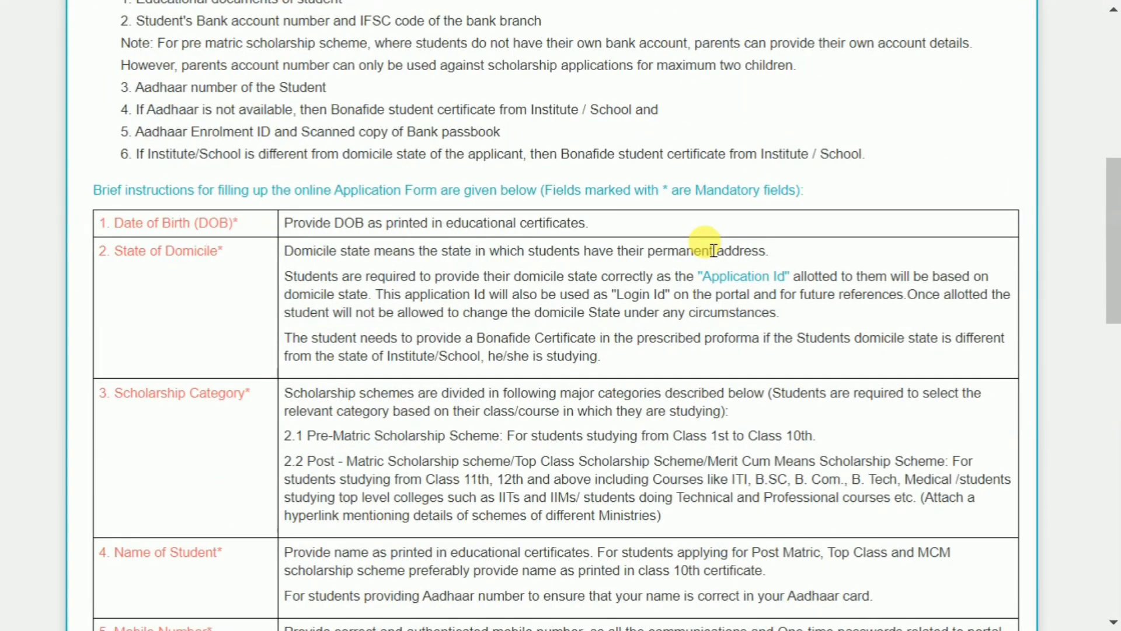
scroll(625, 358, "down", 4)
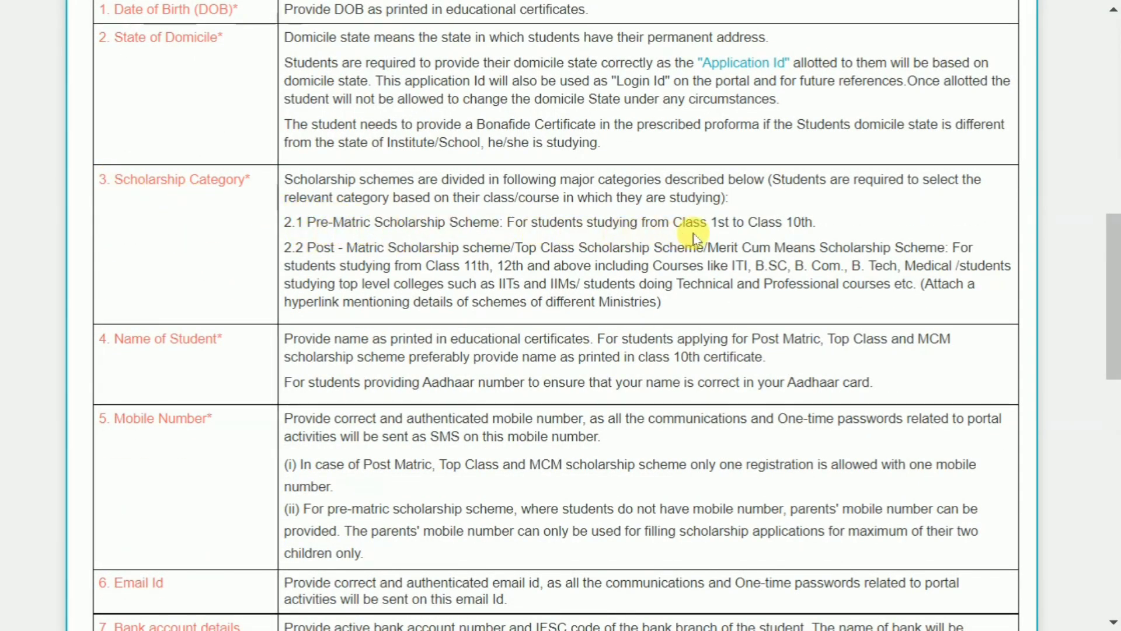
left_click_drag(672, 220, 825, 228)
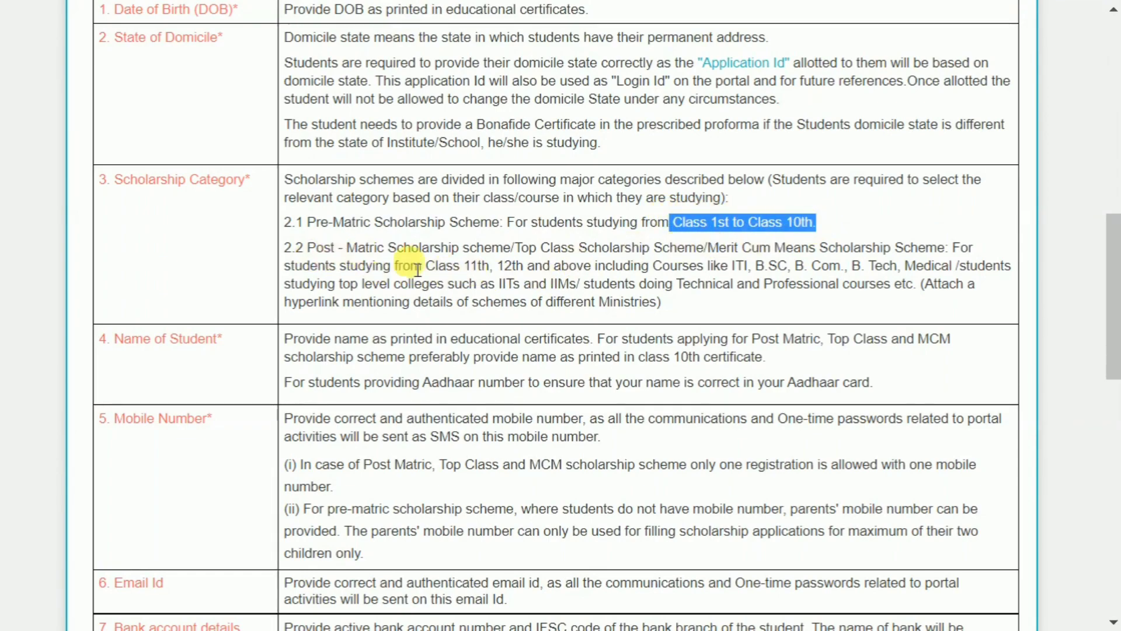
left_click_drag(461, 266, 934, 266)
scroll(607, 300, "down", 12)
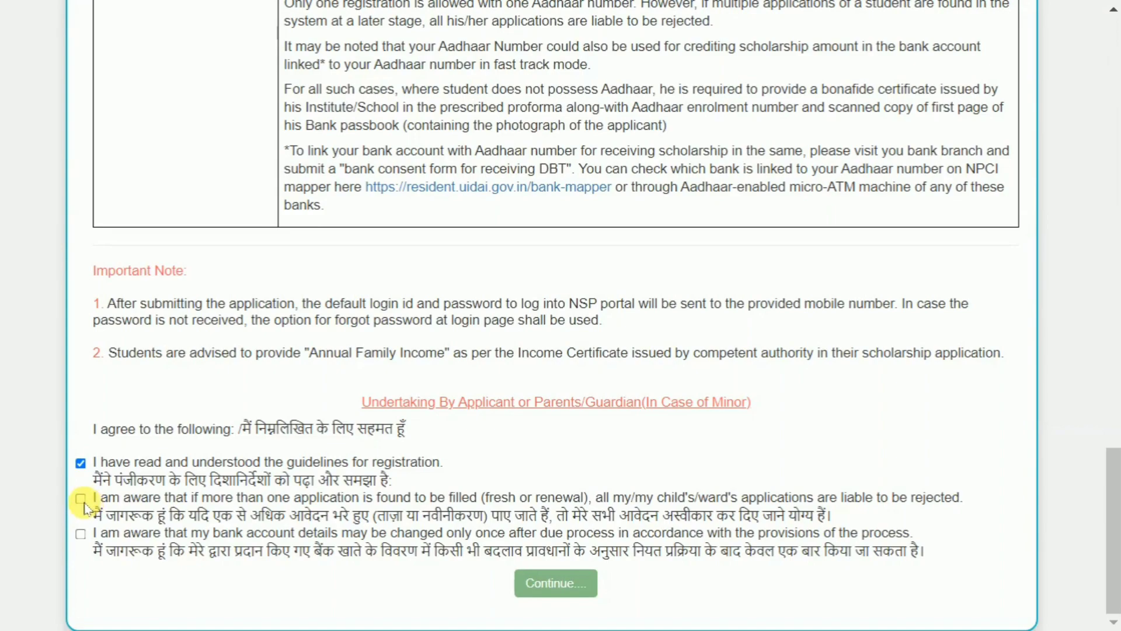
left_click(84, 535)
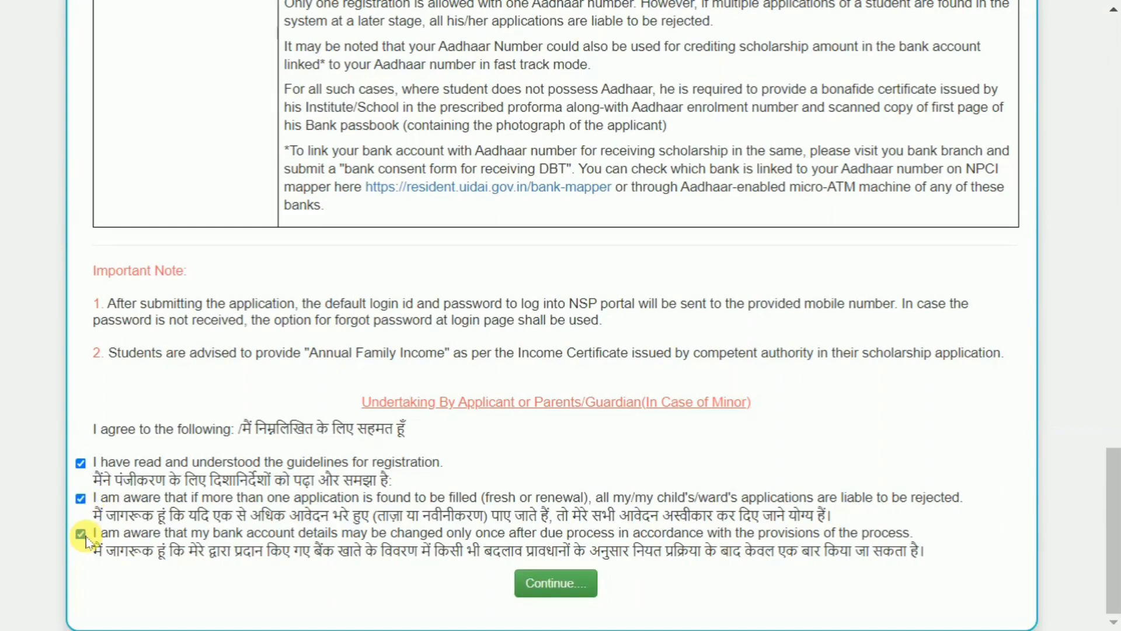
left_click(559, 589)
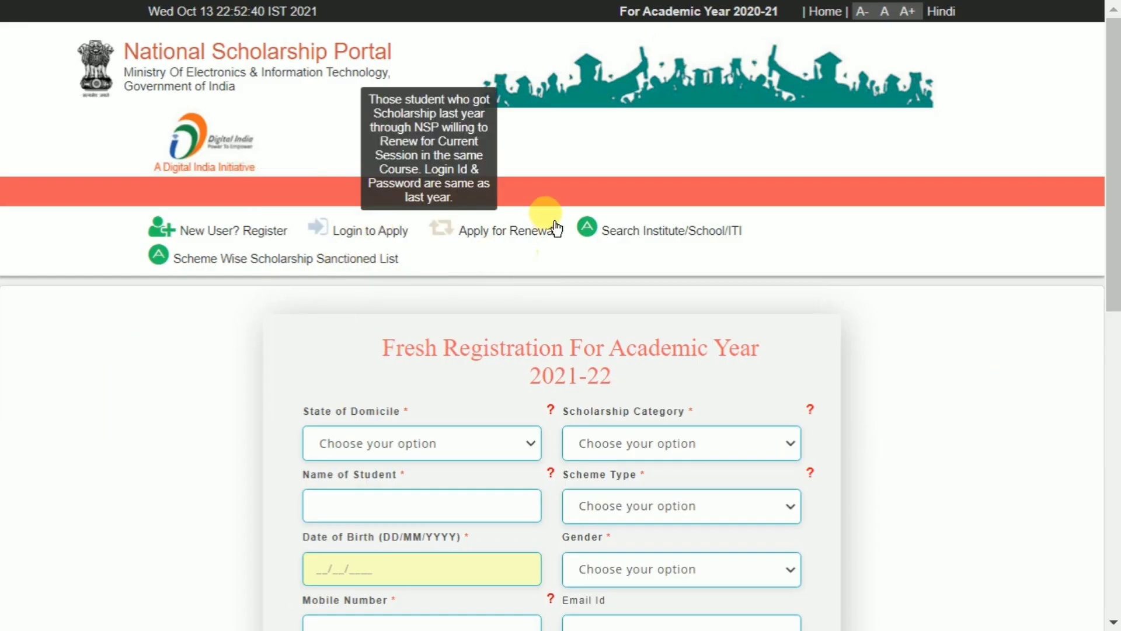
Choose domicile BIHAR, category Post Matric/Top Class/MCM, and scheme type Scholarship Scheme.
scroll(717, 175, "down", 5)
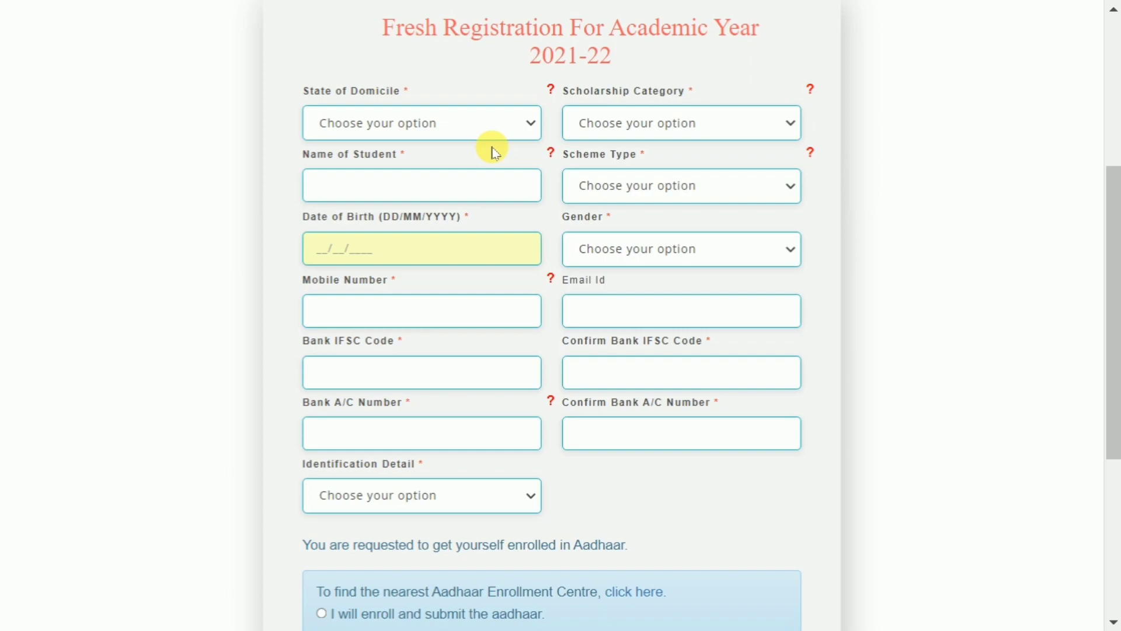
left_click(425, 131)
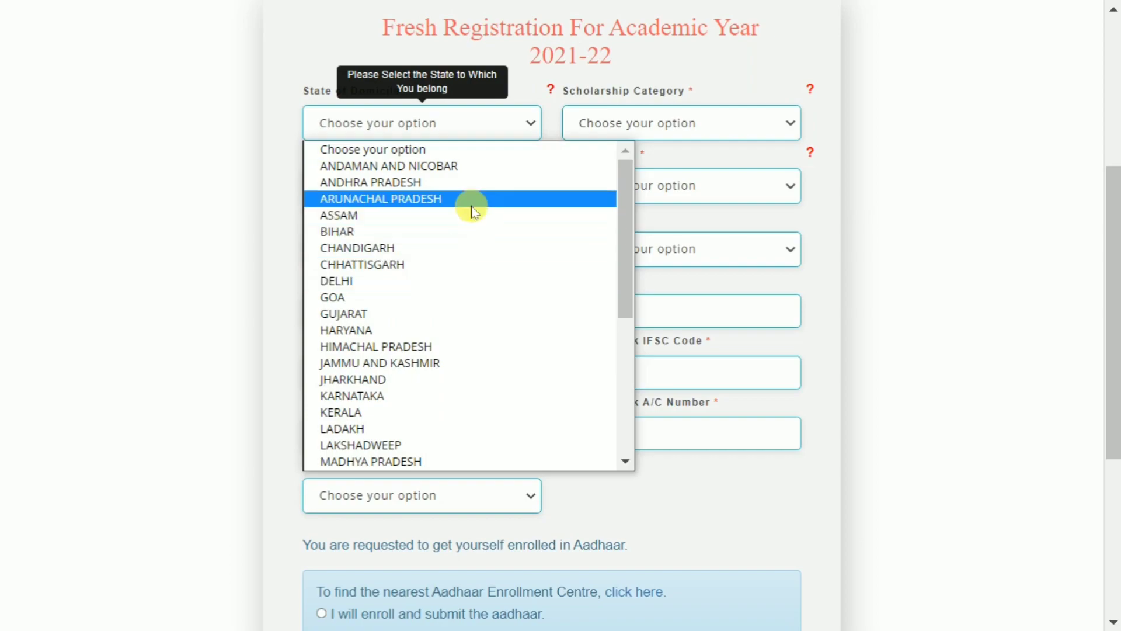
scroll(467, 233, "down", 6)
scroll(472, 383, "up", 6)
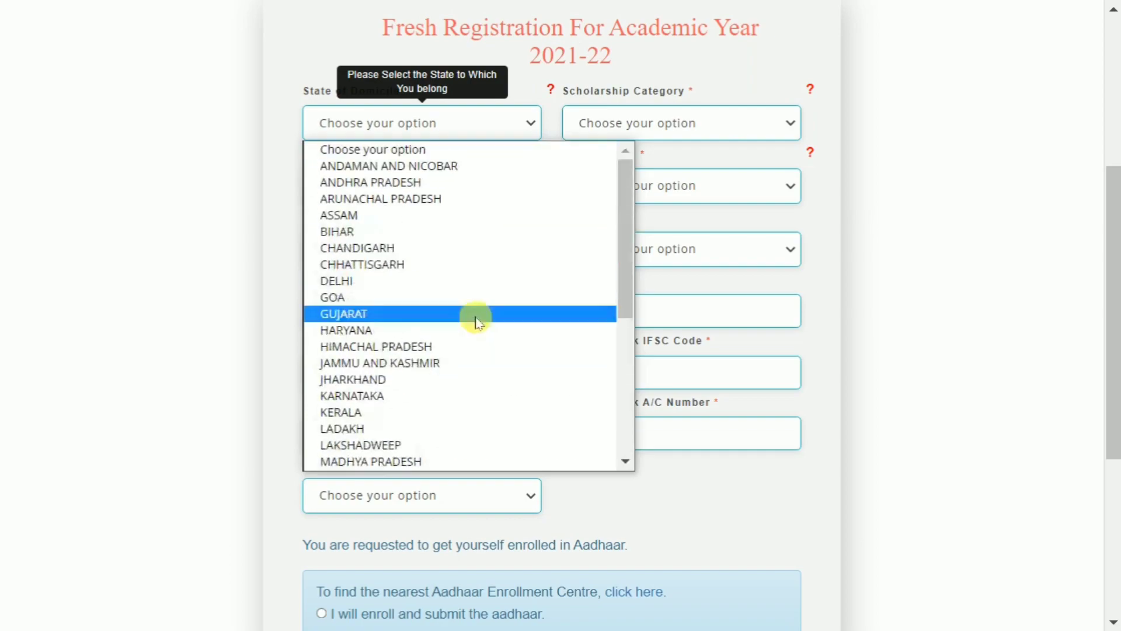
left_click(397, 231)
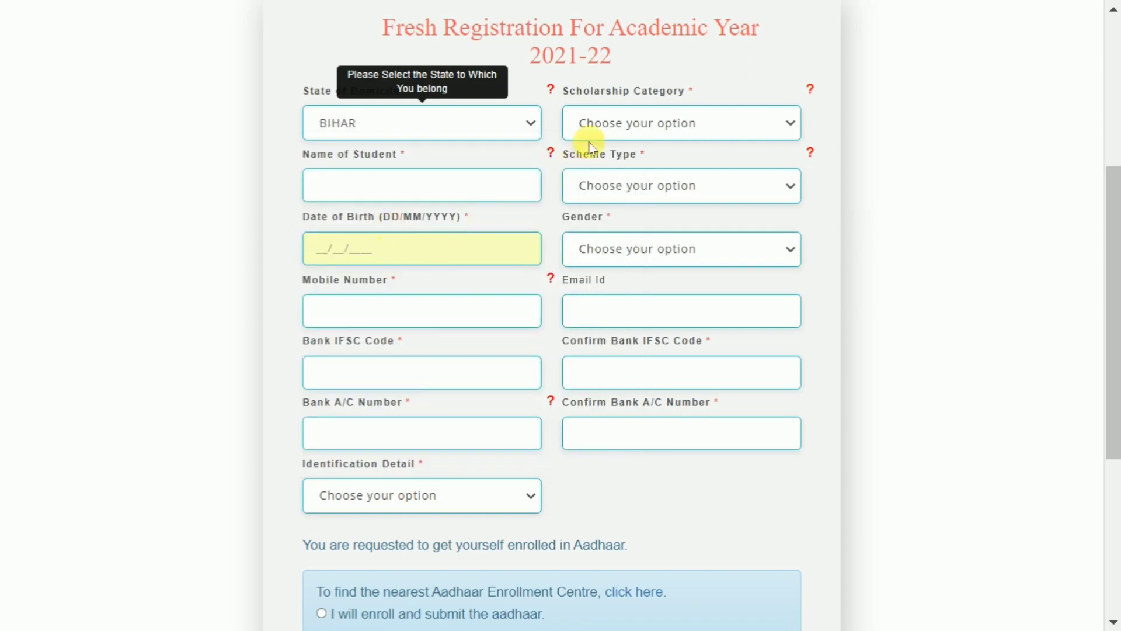
left_click(676, 123)
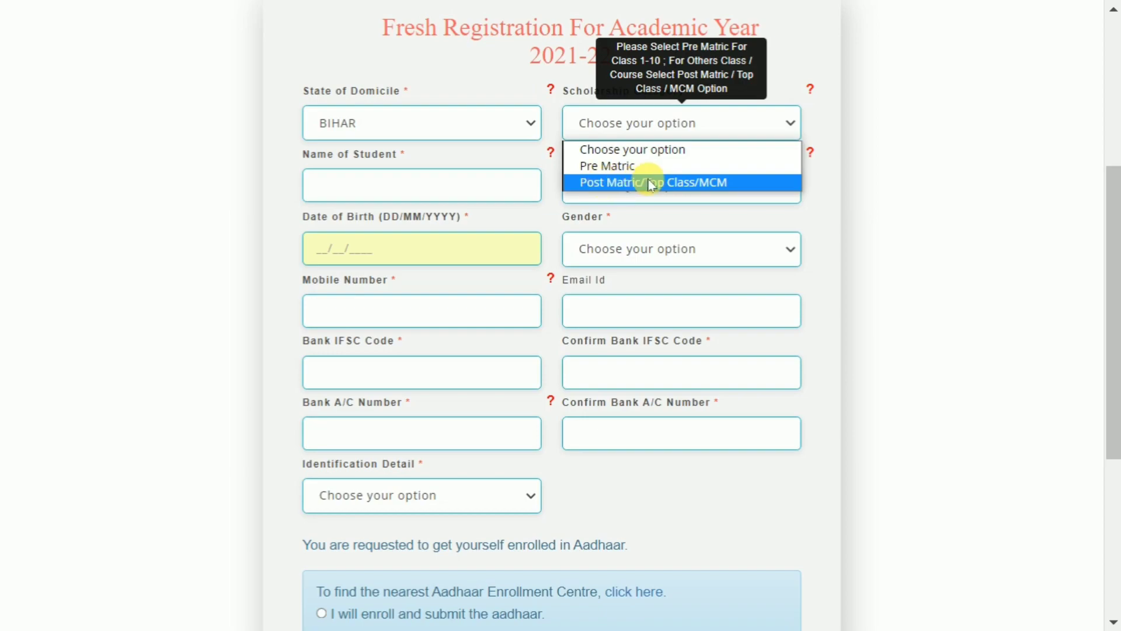
left_click(685, 184)
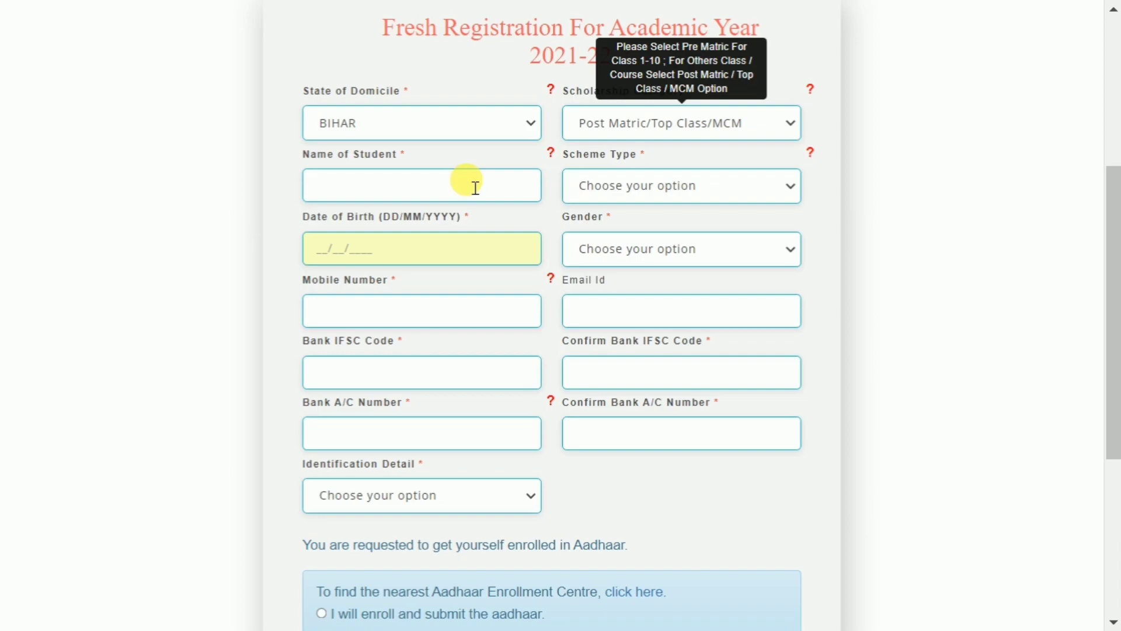
left_click(627, 191)
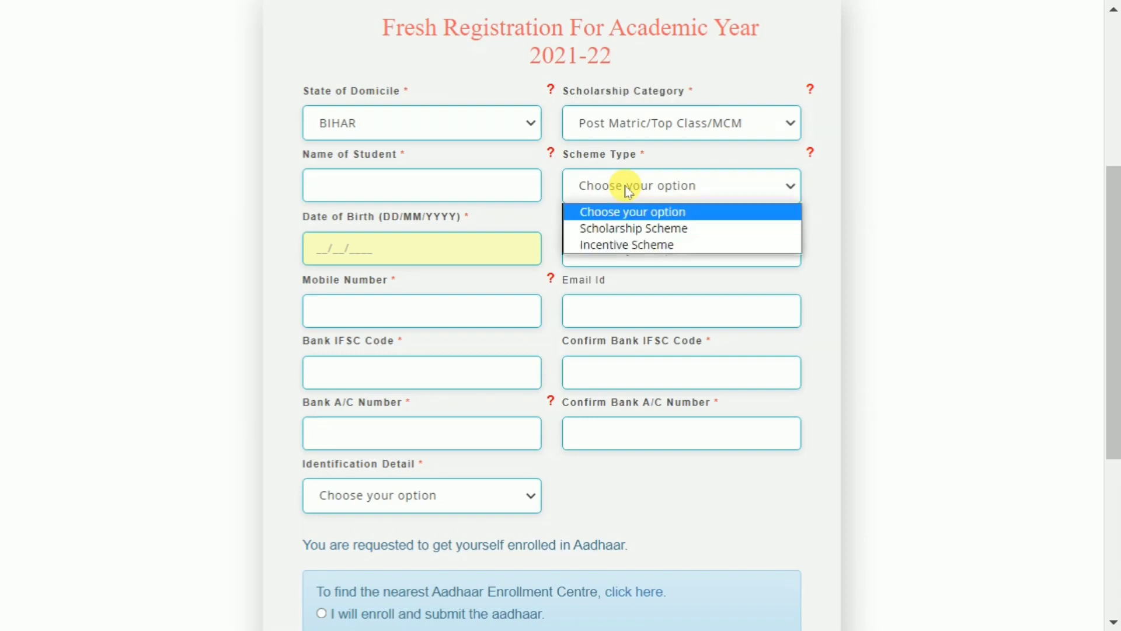
left_click(613, 234)
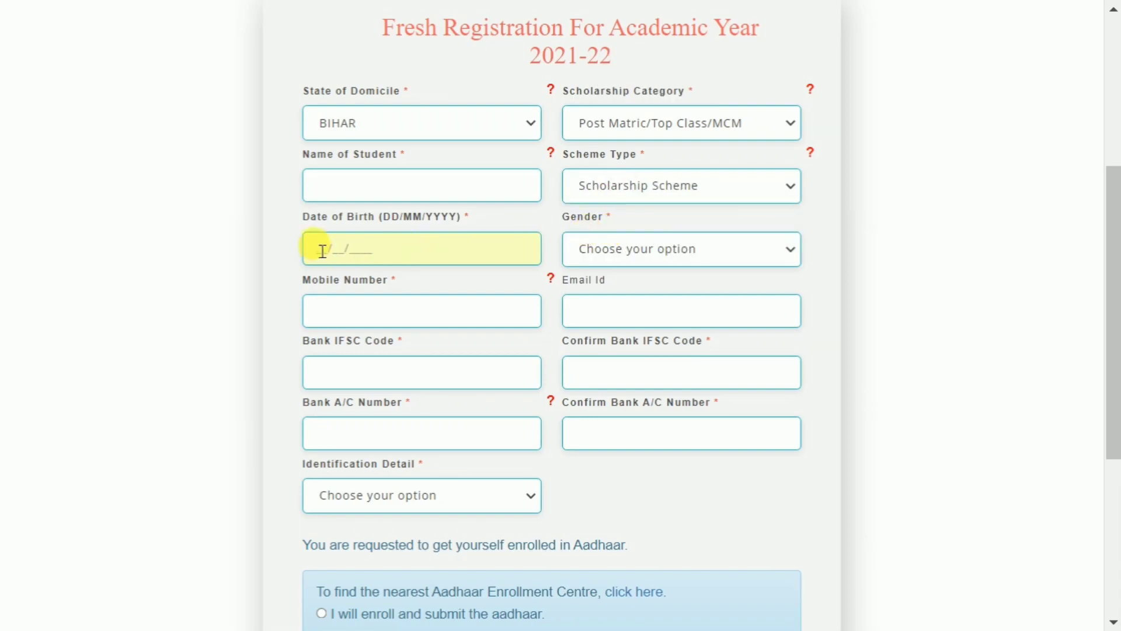
Enter the student's date of birth, set gender to Male, and fill in the mobile number.
type("12022003")
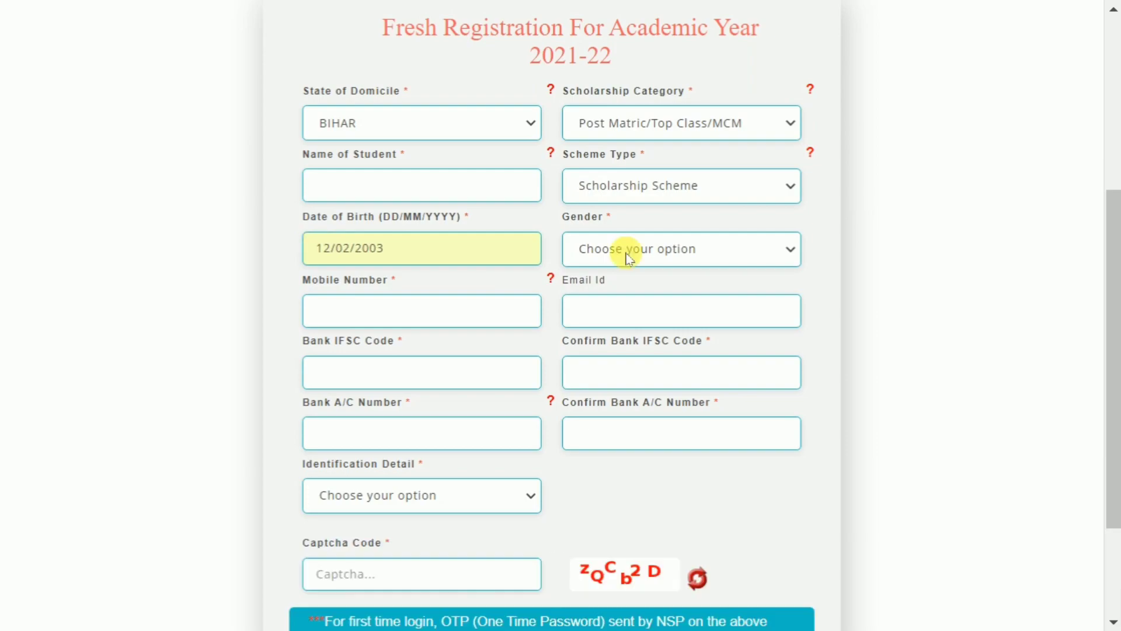
left_click(625, 249)
left_click(601, 309)
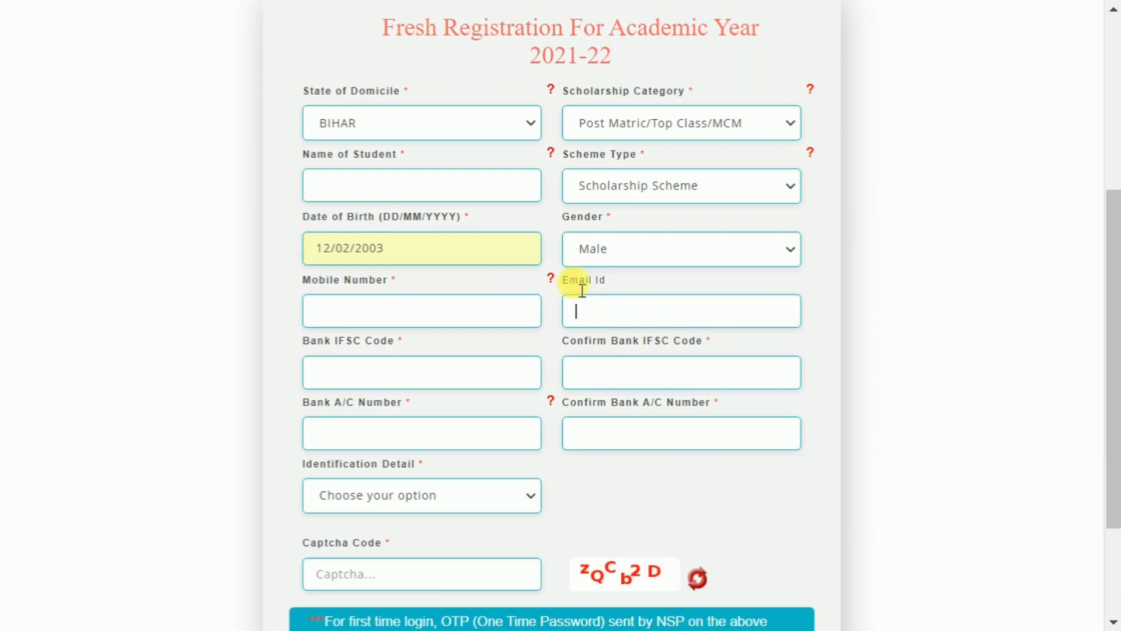
scroll(525, 243, "down", 2)
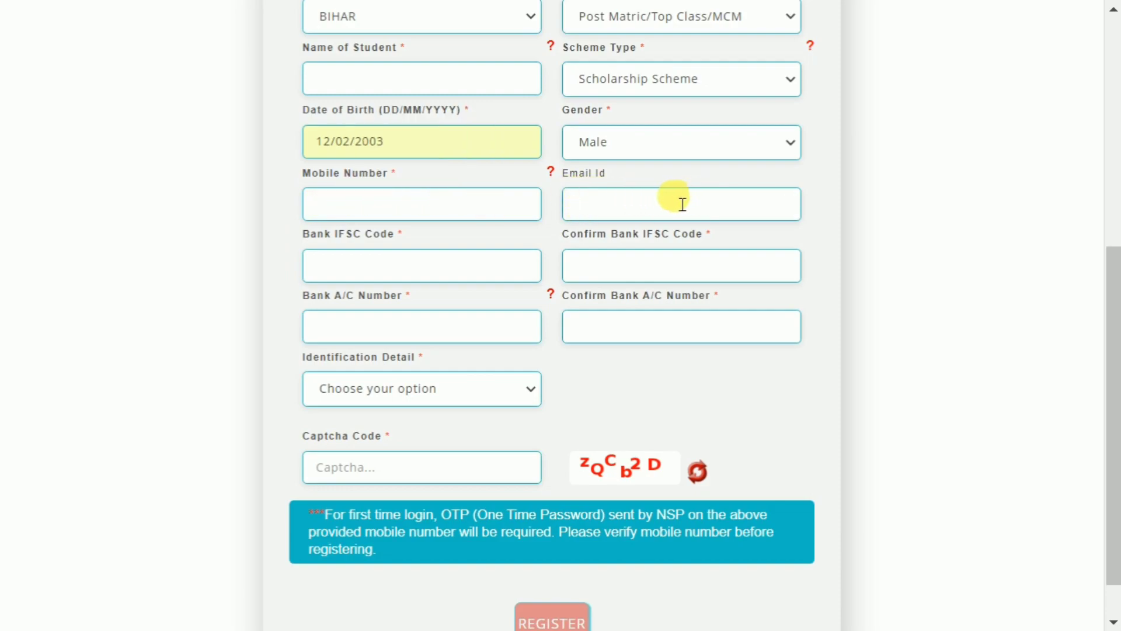
left_click(533, 217)
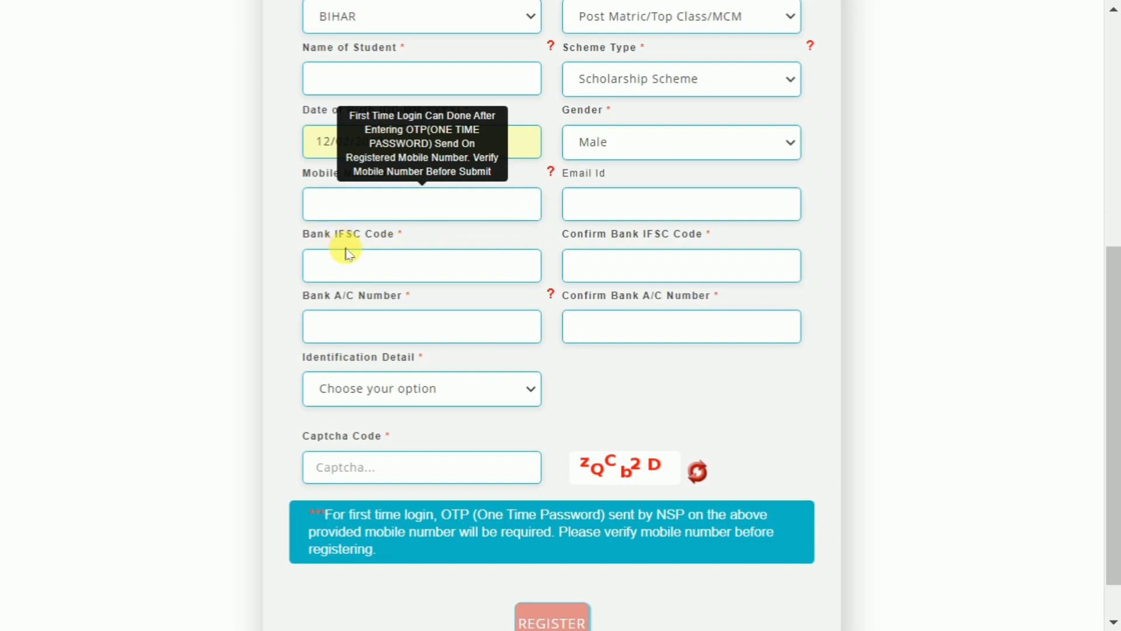
left_click(208, 193)
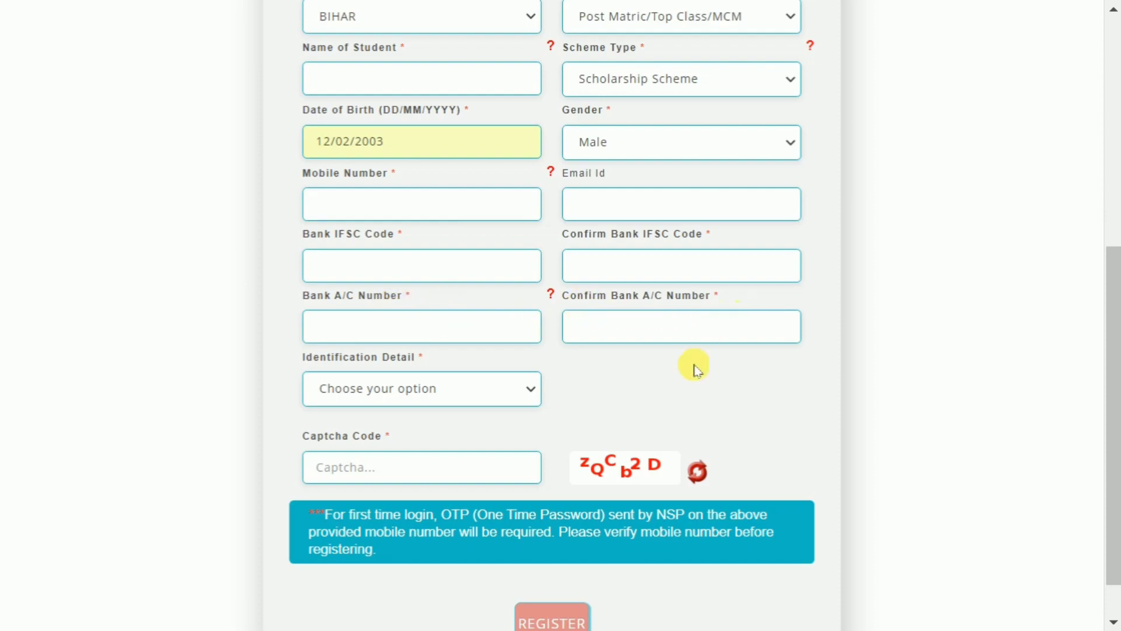
scroll(685, 373, "down", 1)
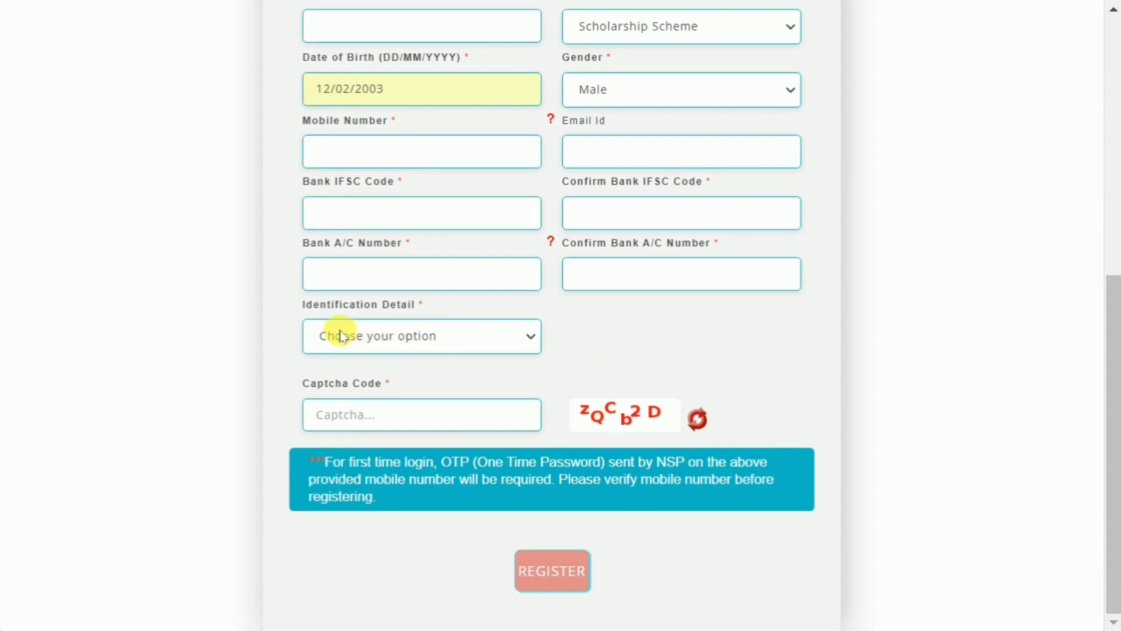
Set Identification Detail to Aadhaar, after briefly trying Bank Account.
left_click(385, 342)
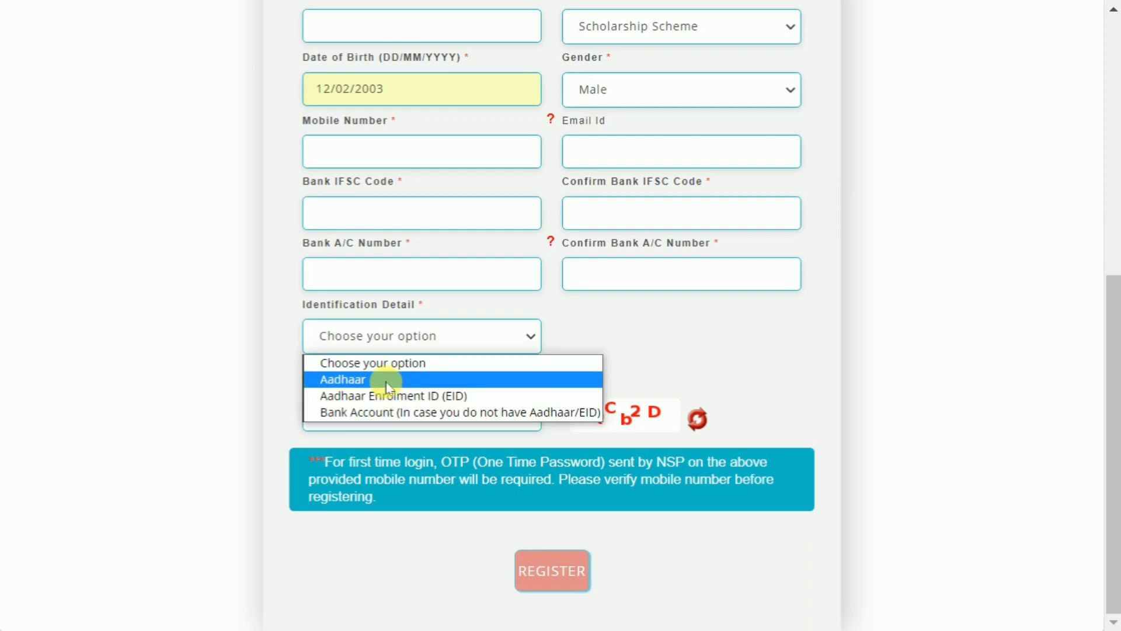
left_click(387, 384)
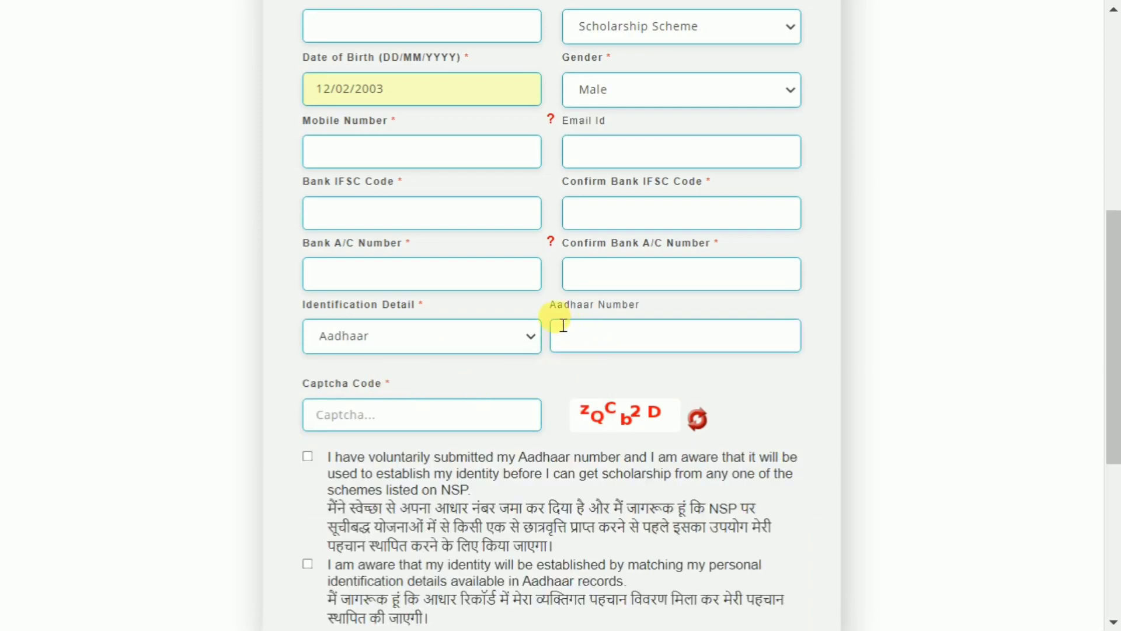
left_click(431, 334)
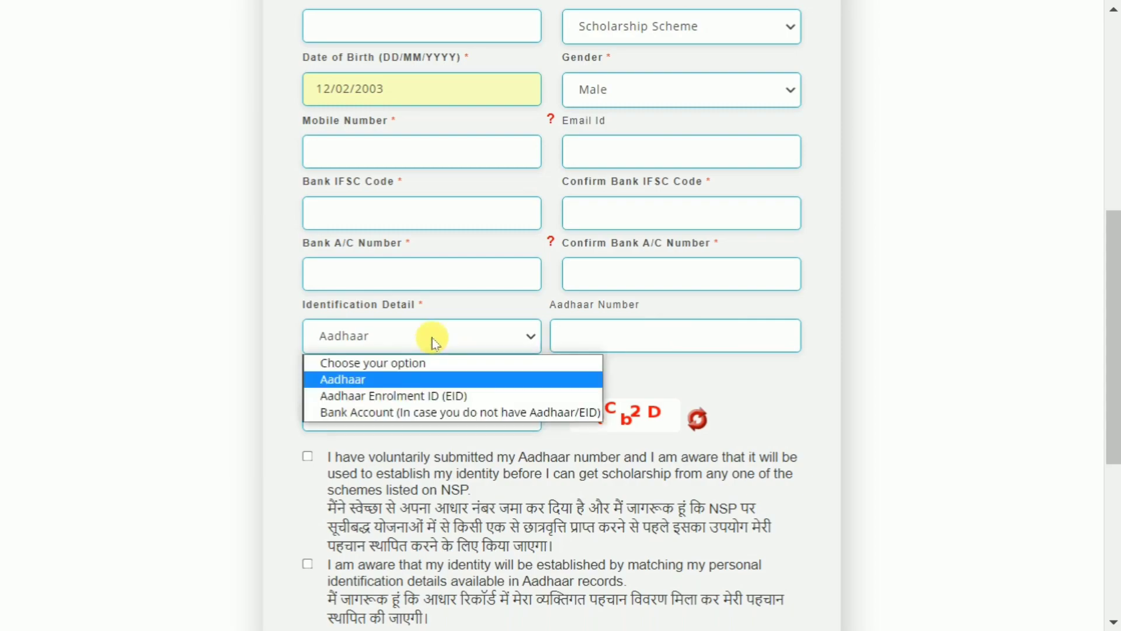
left_click(398, 413)
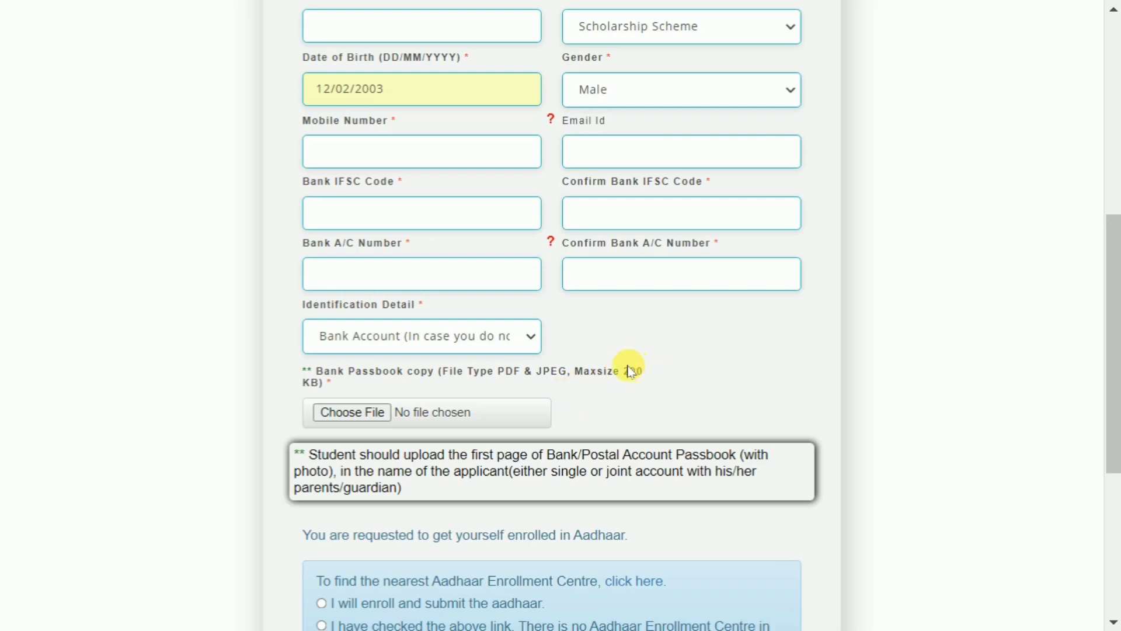
left_click(439, 345)
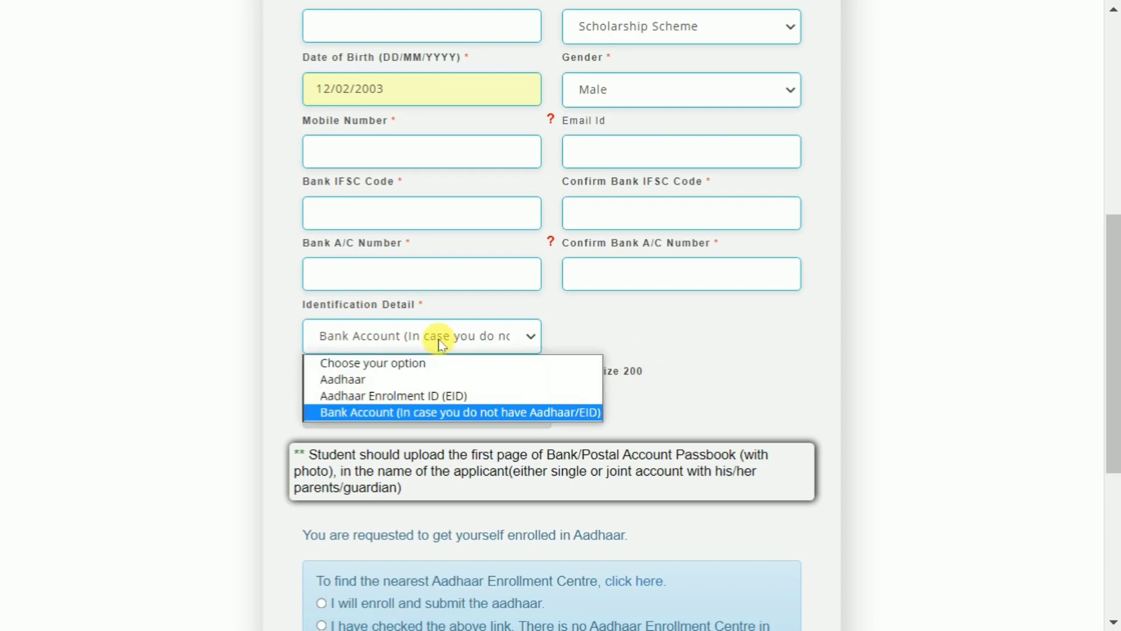
left_click(391, 385)
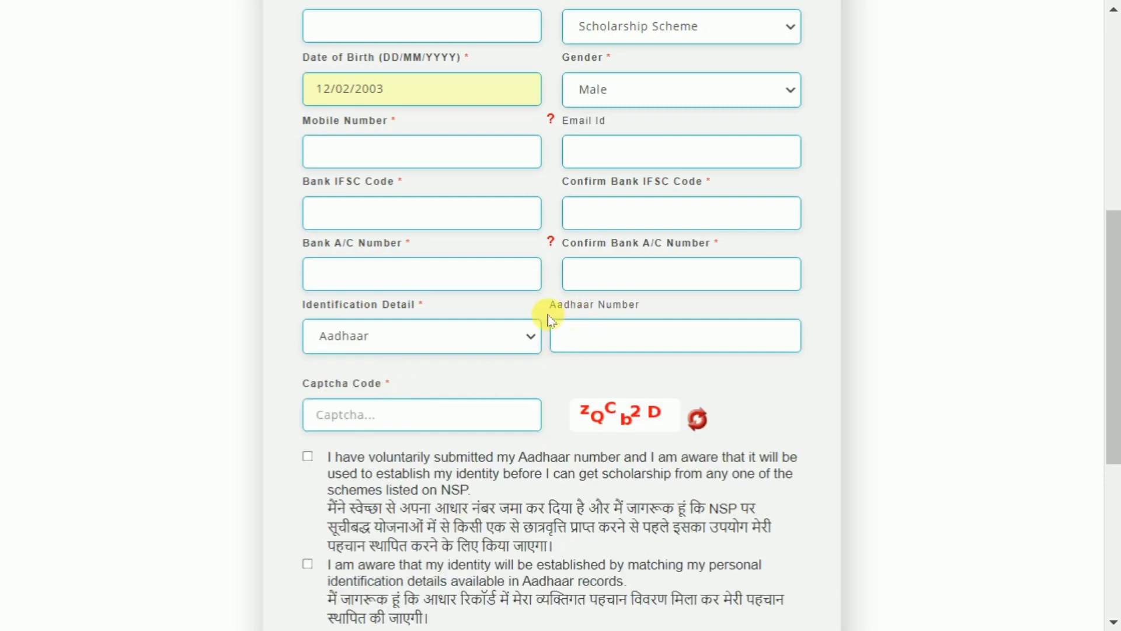
Tick the first and third Aadhaar consent statements to complete registration.
scroll(639, 357, "down", 1)
scroll(639, 357, "down", 3)
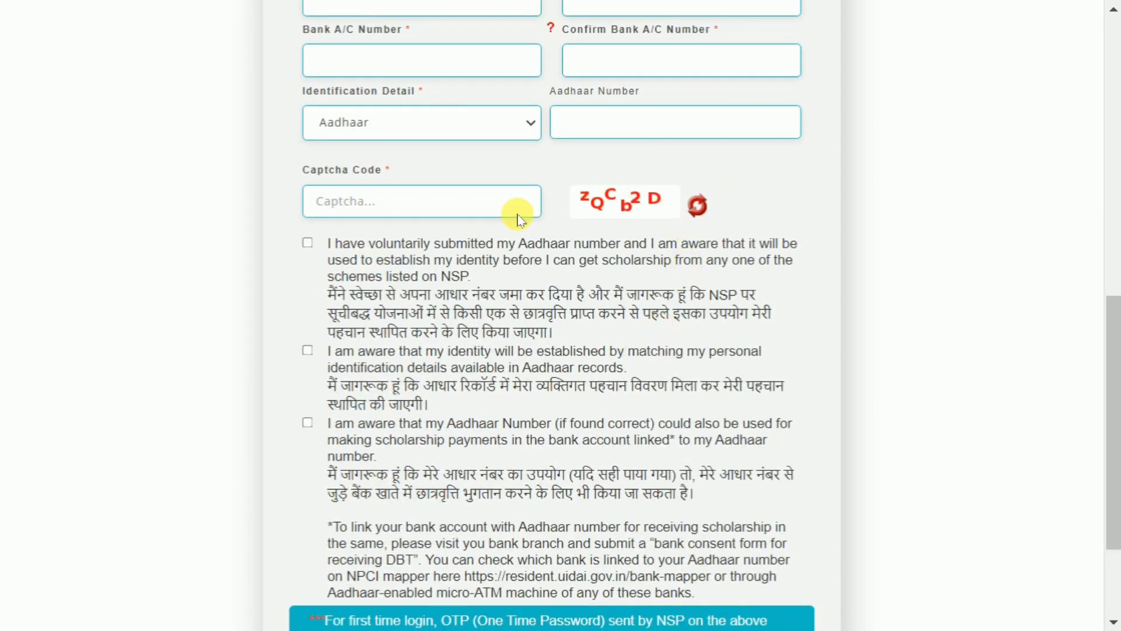
left_click(308, 243)
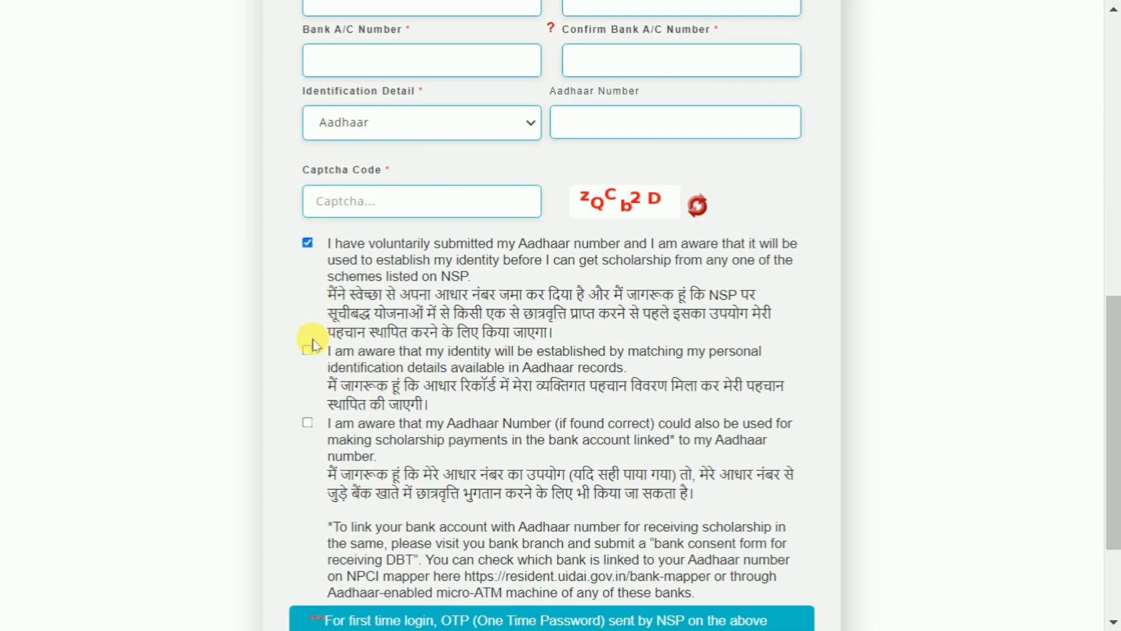
left_click(308, 423)
scroll(467, 350, "down", 3)
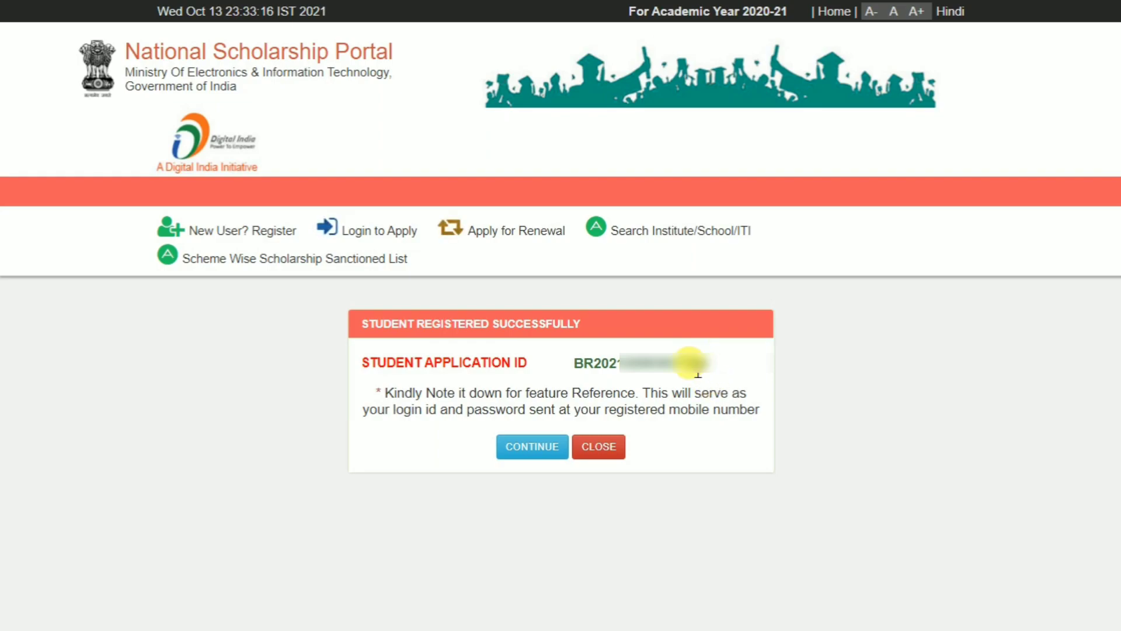
Copy the new application ID, paste it into the login, and confirm the OTP.
left_click_drag(716, 374, 572, 370)
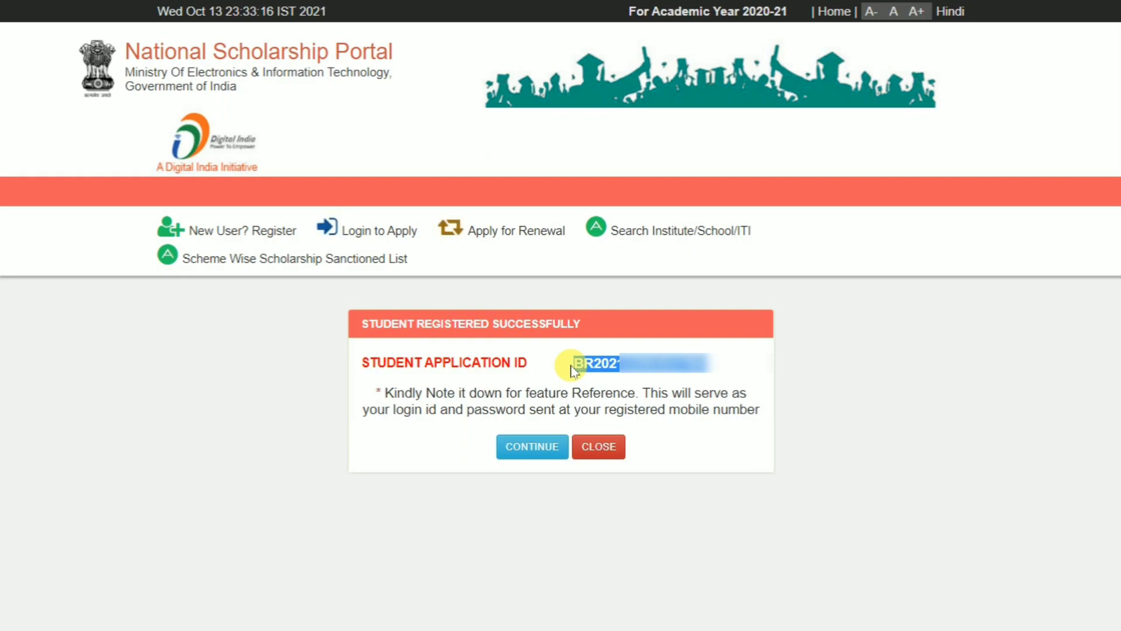
key("ctrl+c")
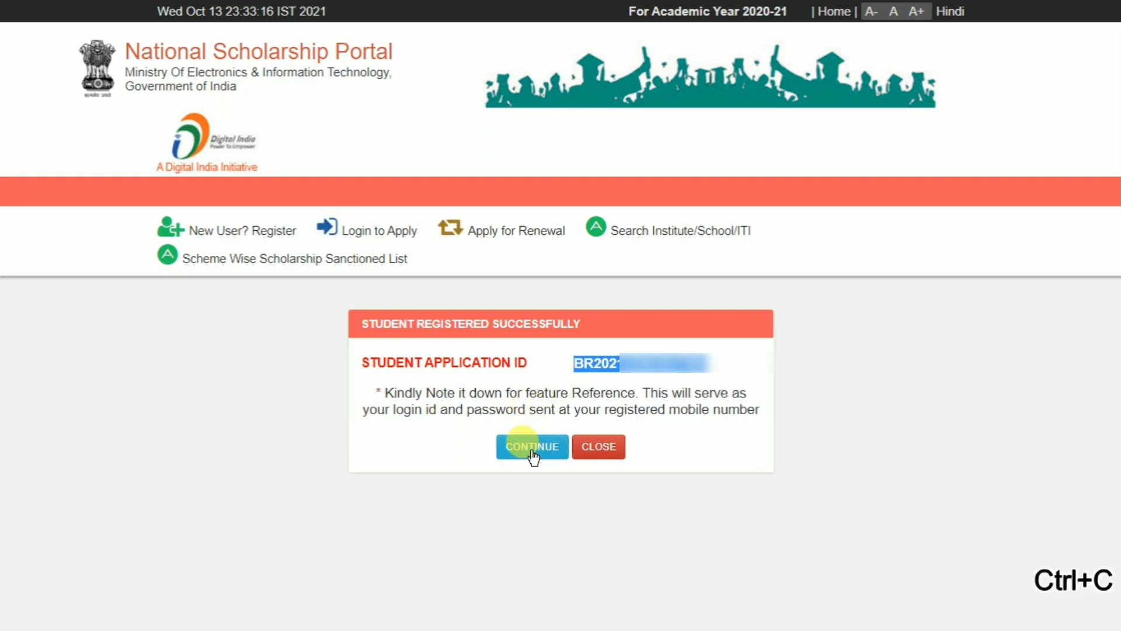
left_click(533, 449)
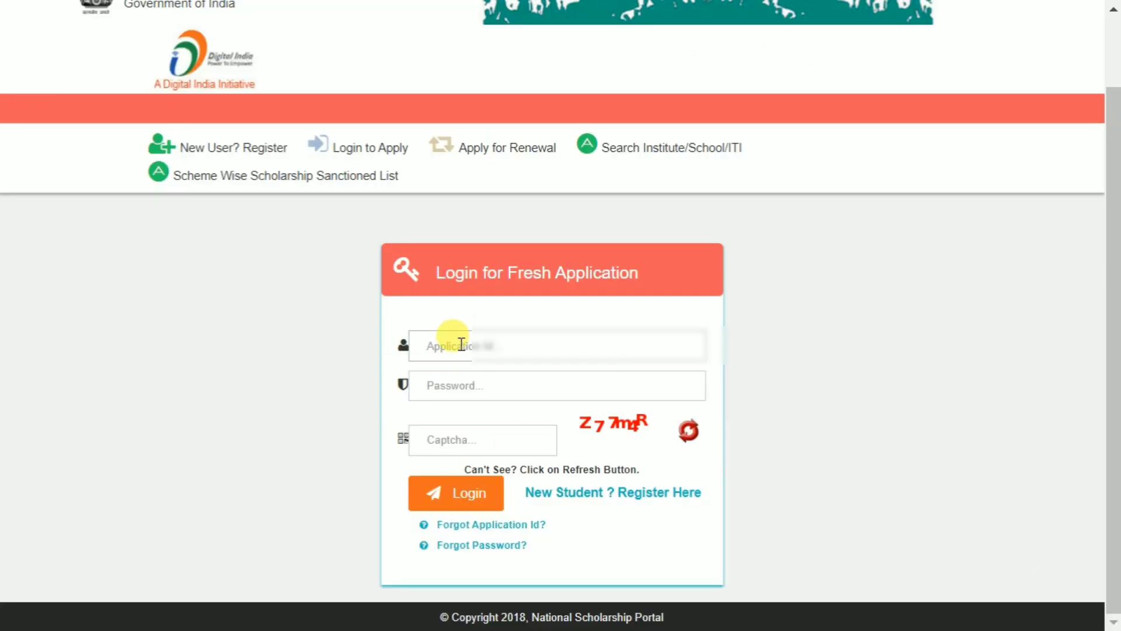
left_click(461, 345)
key("ctrl+v")
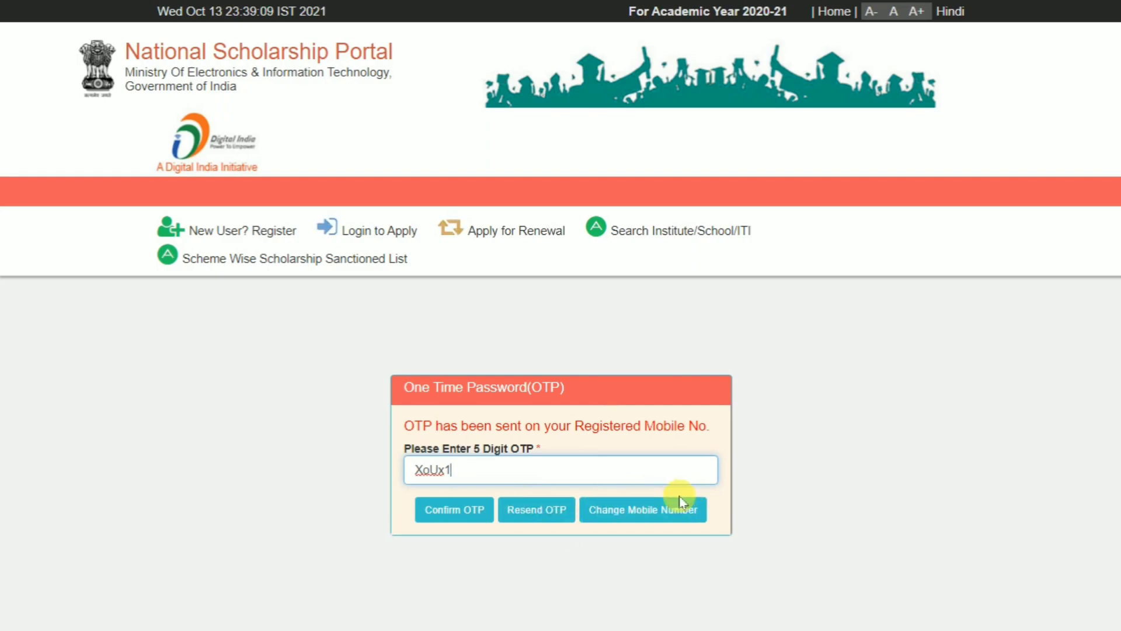
left_click(452, 516)
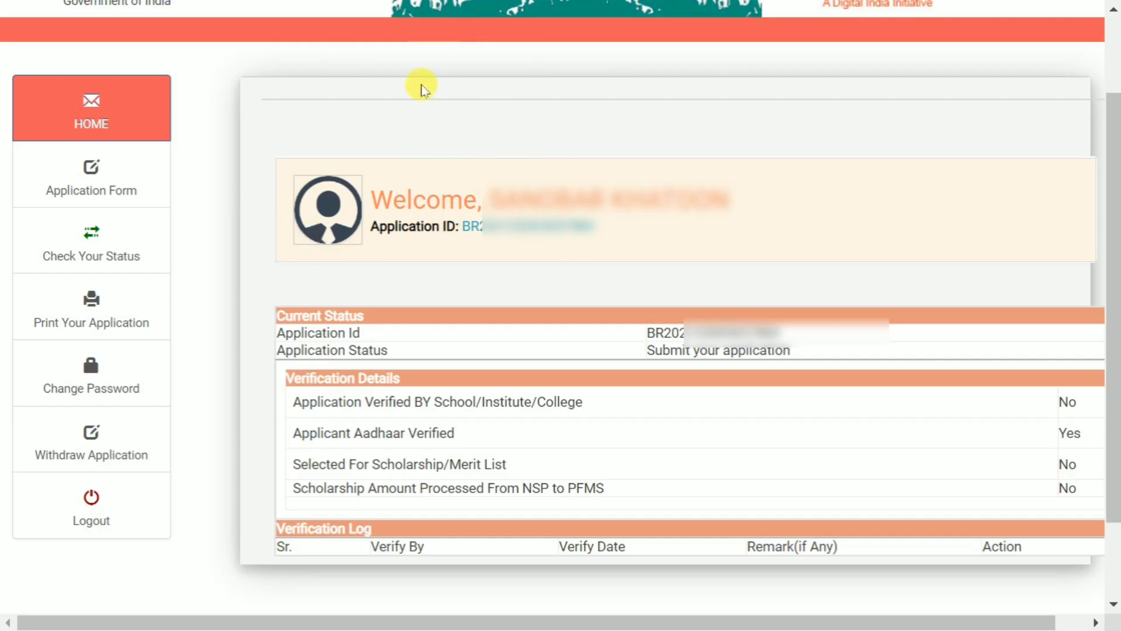
Open the Application Form and set Single Girl Child to No and Religion to Muslim.
left_click(91, 170)
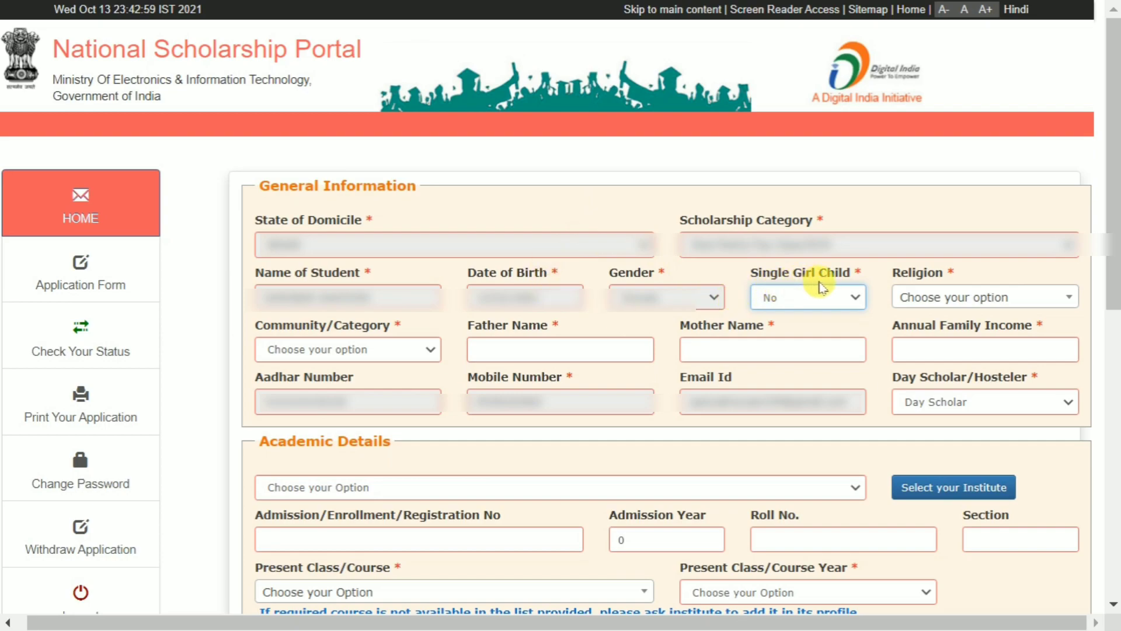
left_click(808, 299)
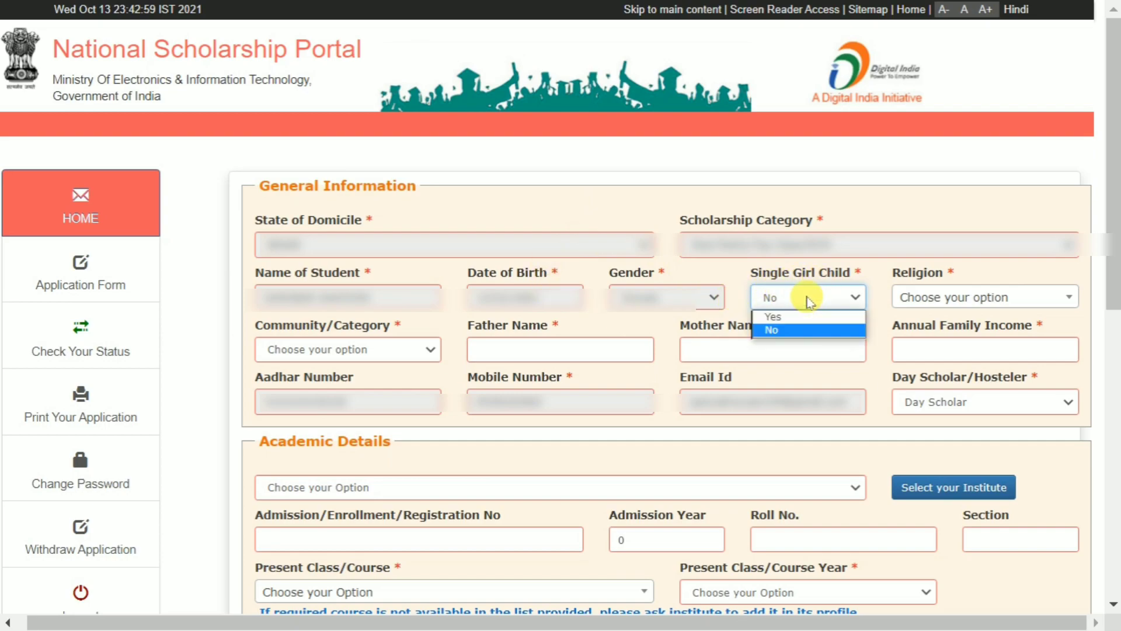
left_click(811, 332)
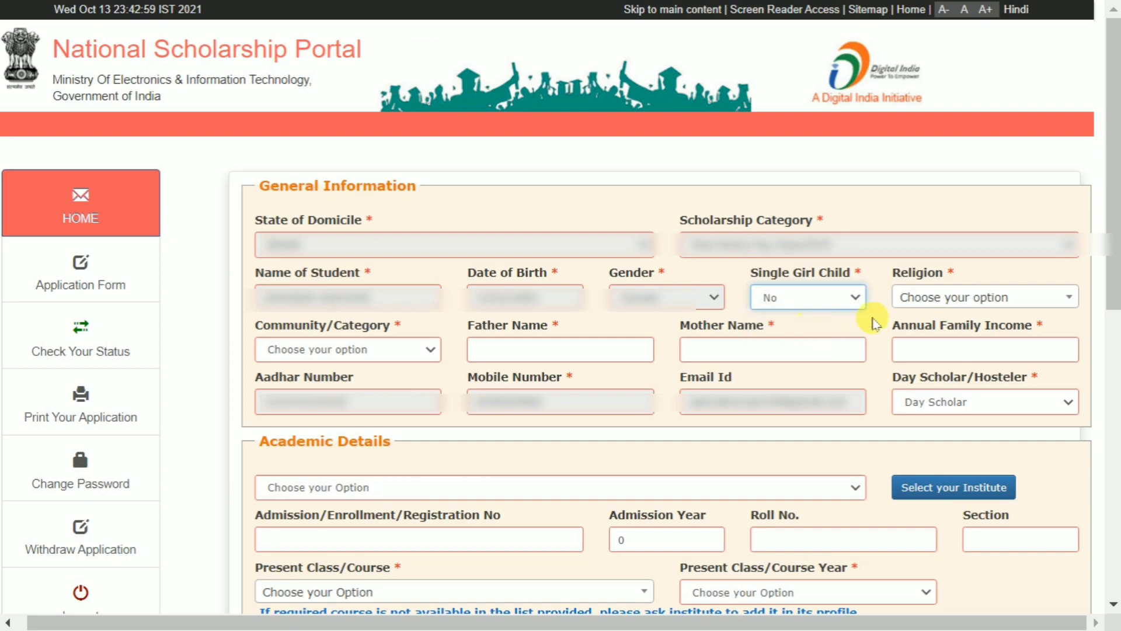
left_click(933, 300)
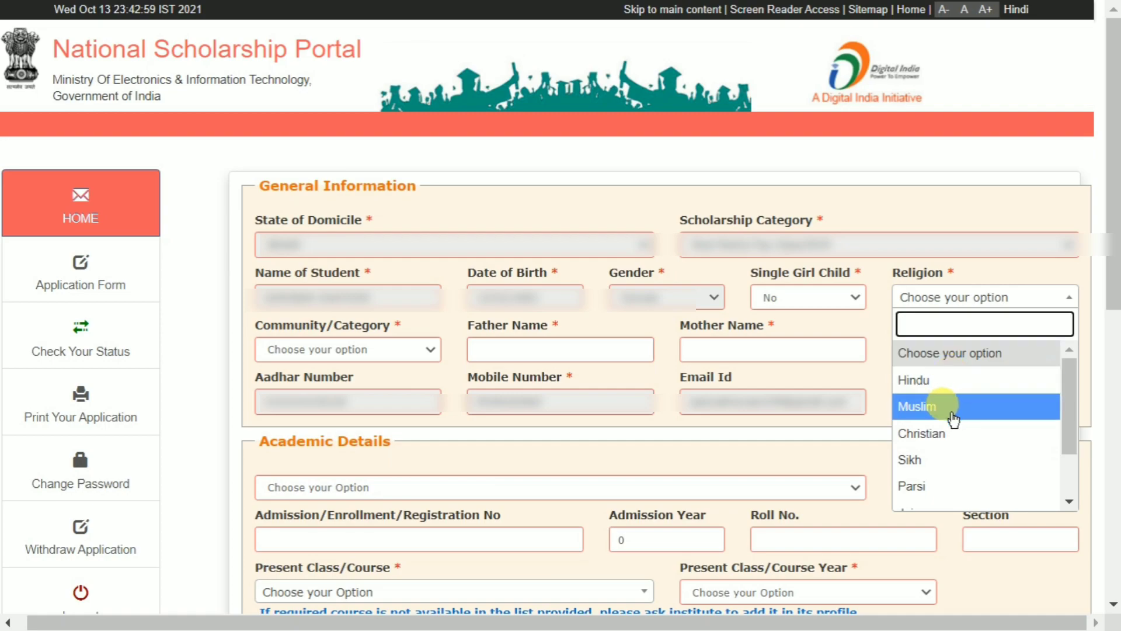
scroll(980, 374, "down", 1)
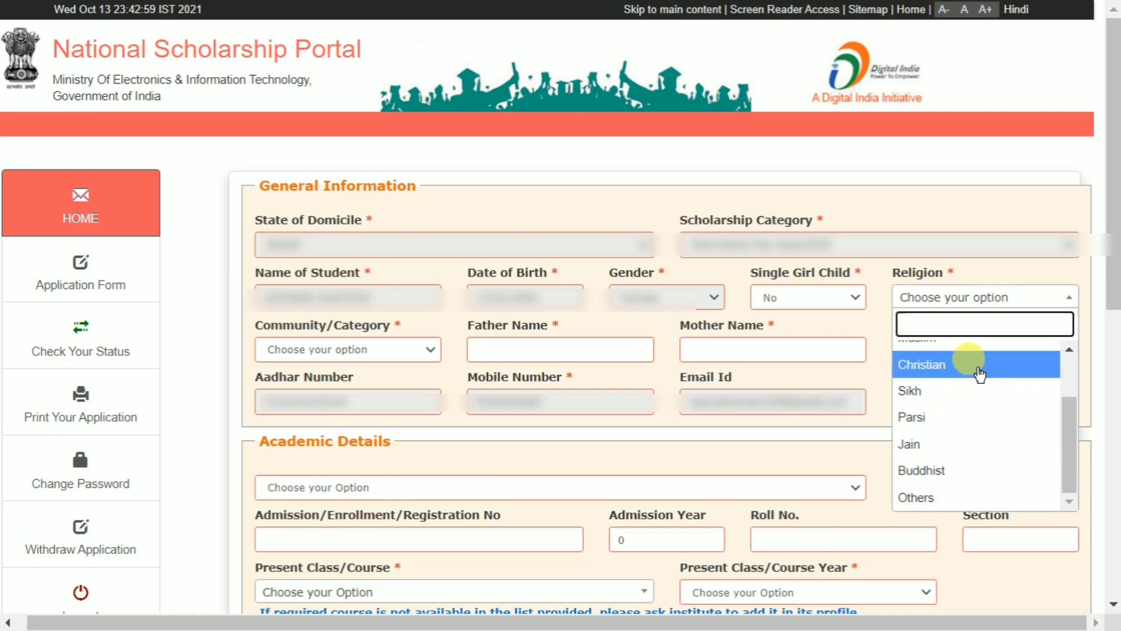
scroll(963, 461, "up", 2)
left_click(961, 404)
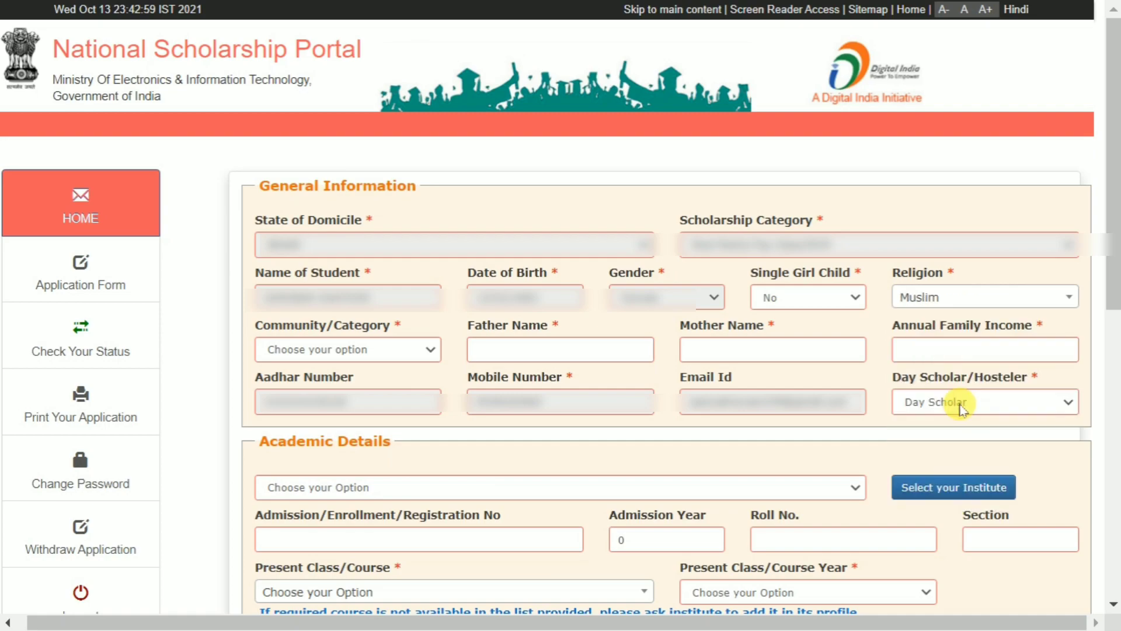
Set Community/Category to GENERAL and residence type to Day Scholar.
left_click(320, 353)
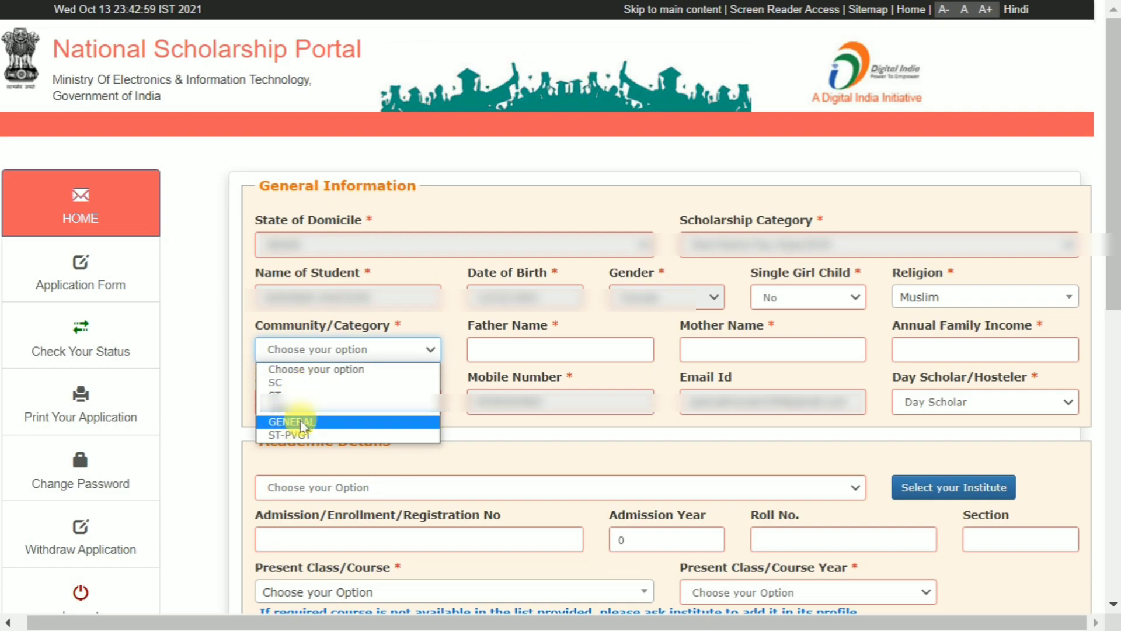
left_click(302, 422)
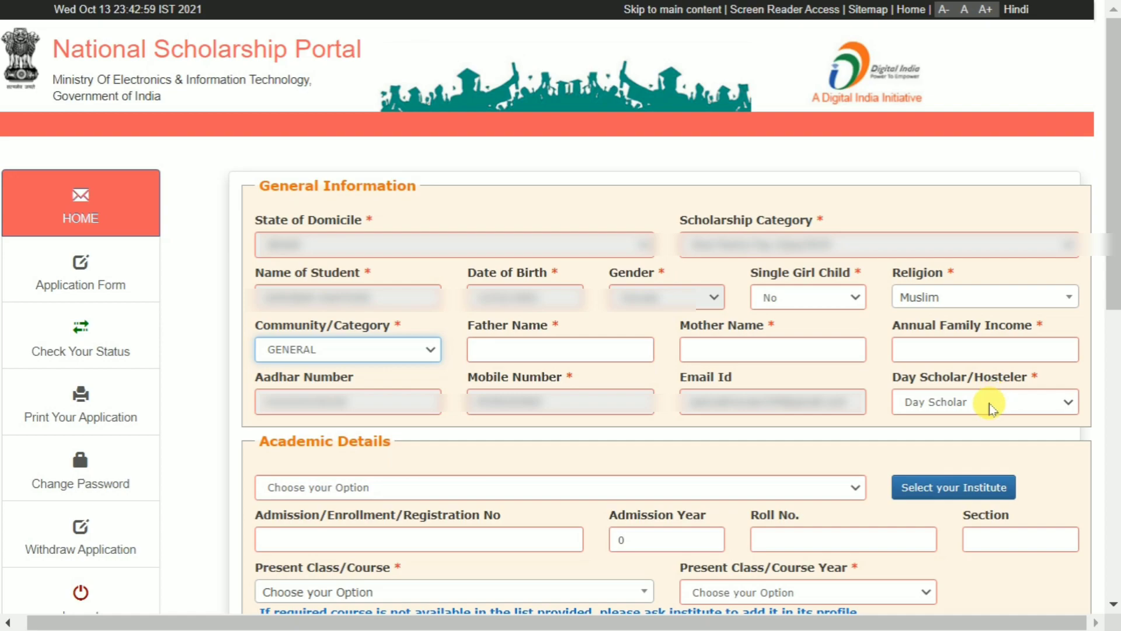
left_click(991, 409)
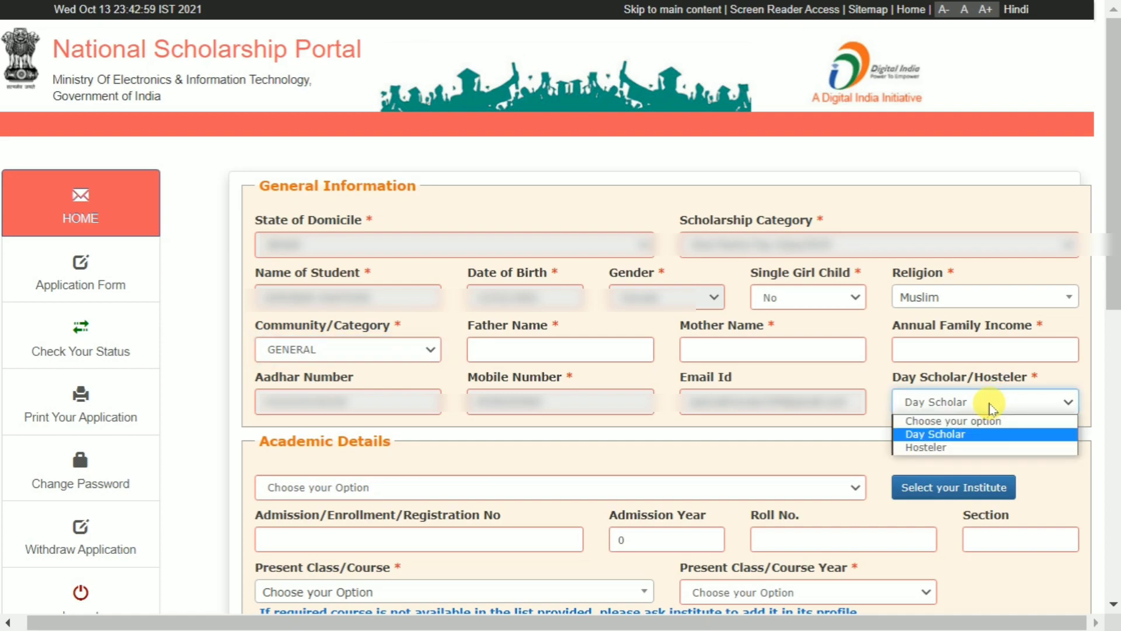
left_click(950, 436)
scroll(463, 217, "down", 5)
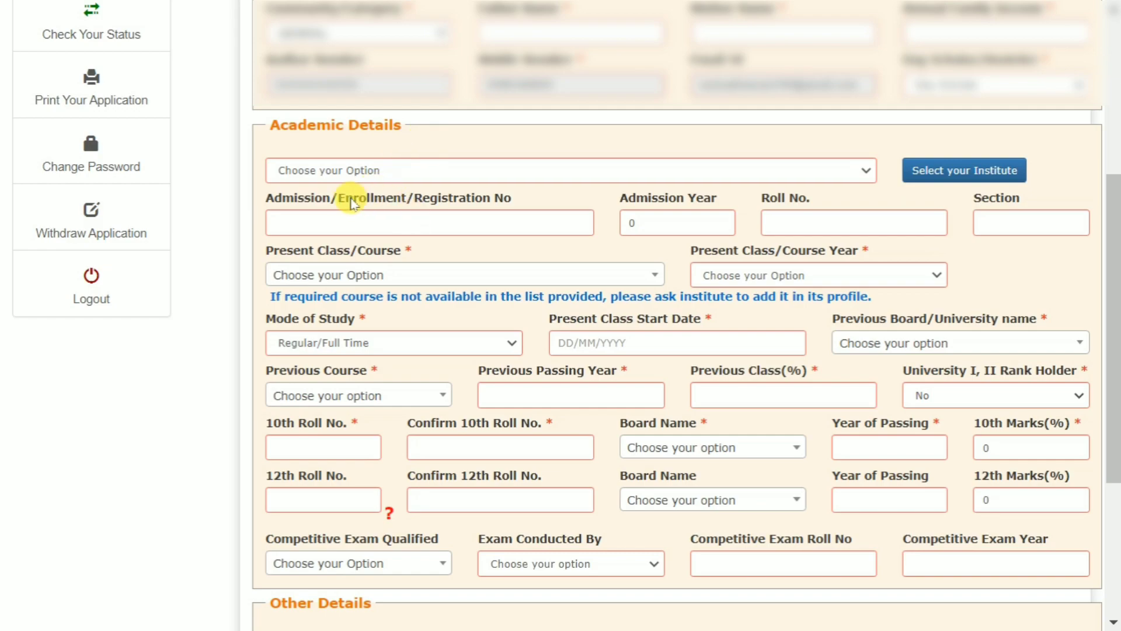
Load and browse the institution list for DELHI, NORTH EAST district, then close the search.
left_click(344, 171)
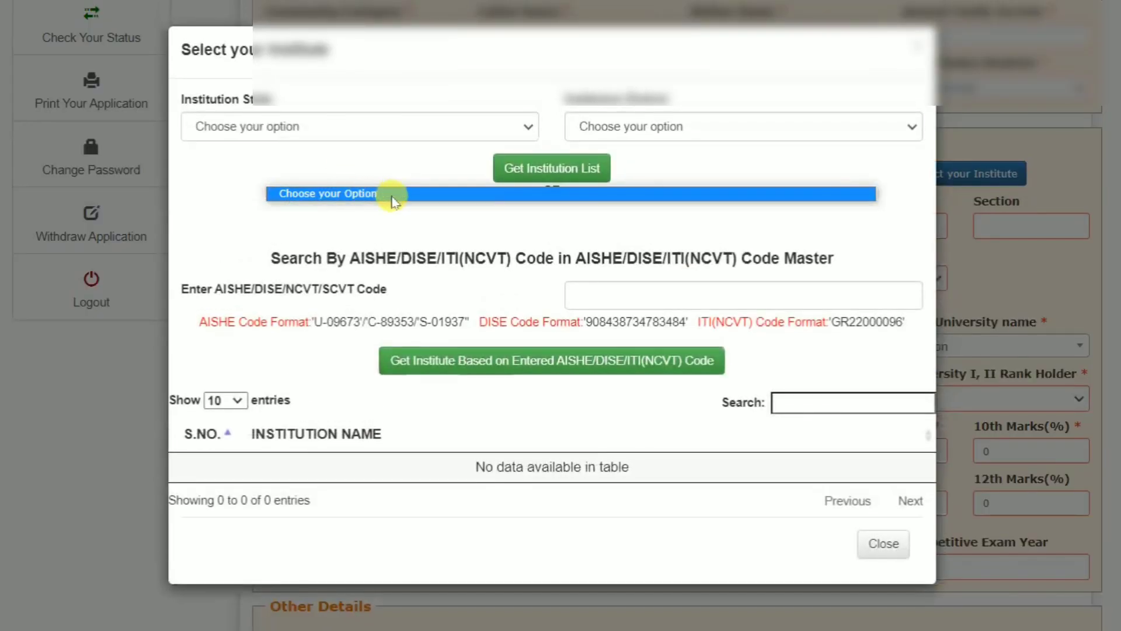
left_click(325, 227)
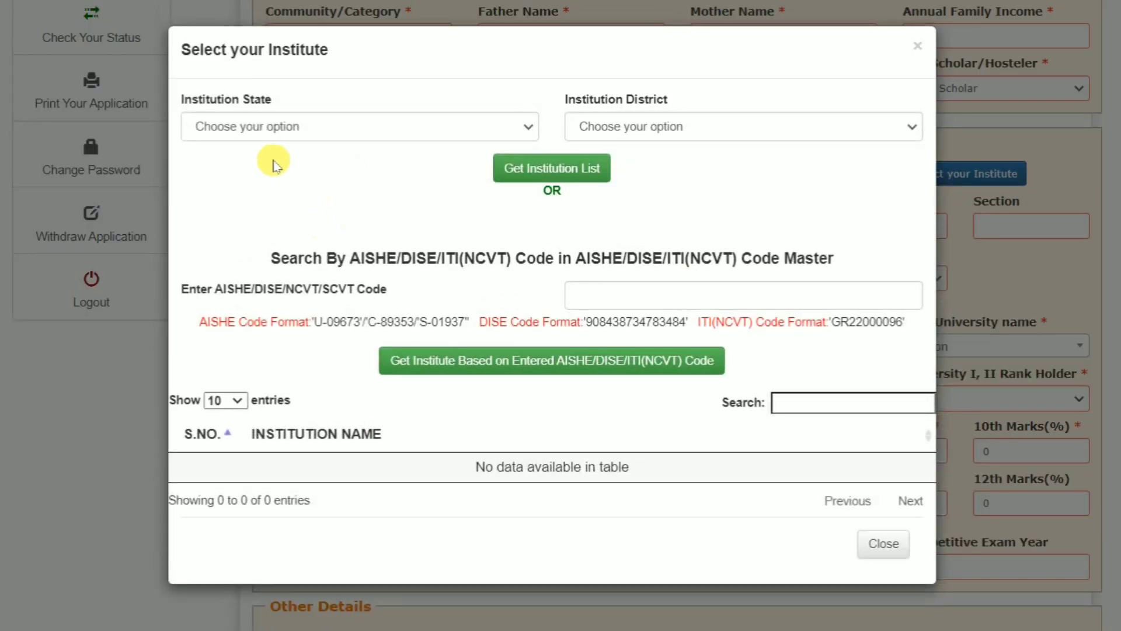
left_click(275, 128)
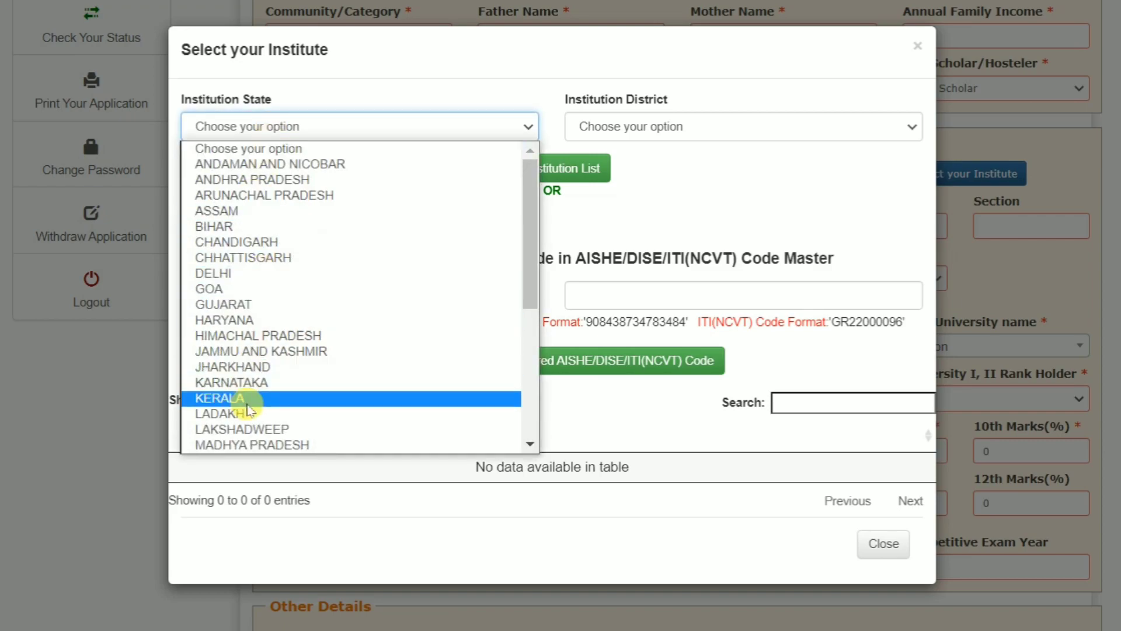
left_click(269, 275)
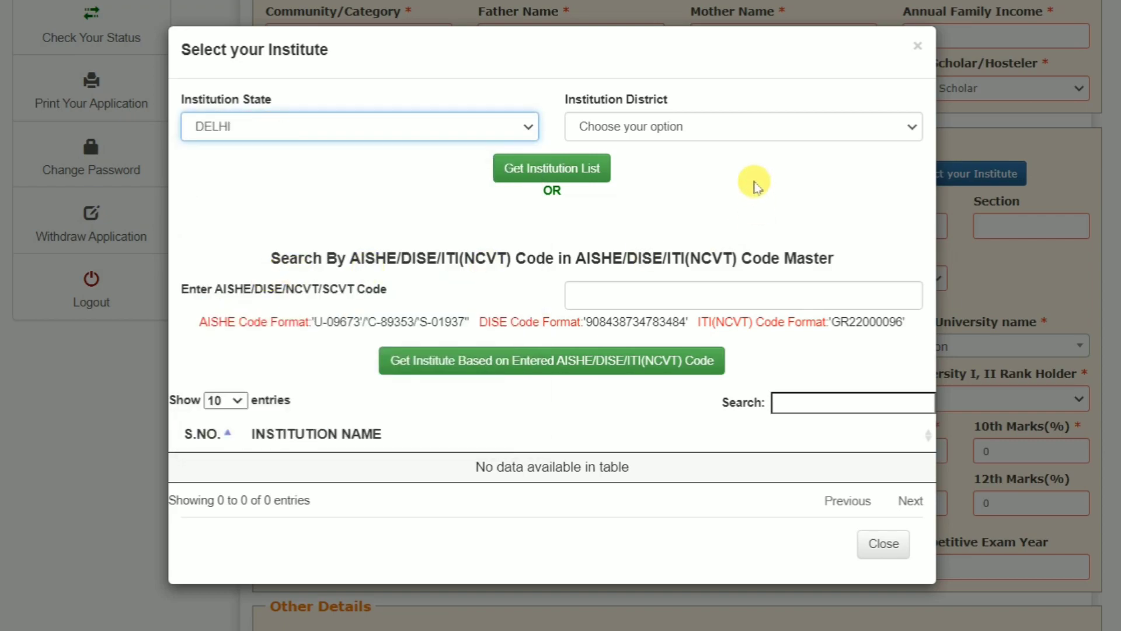
left_click(698, 126)
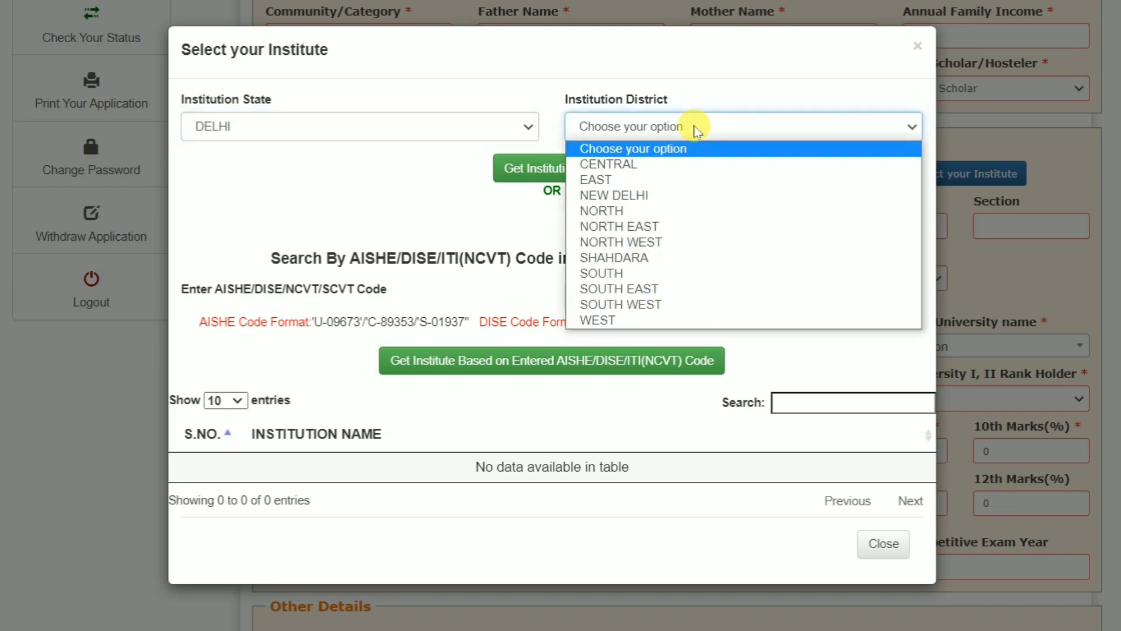
left_click(631, 228)
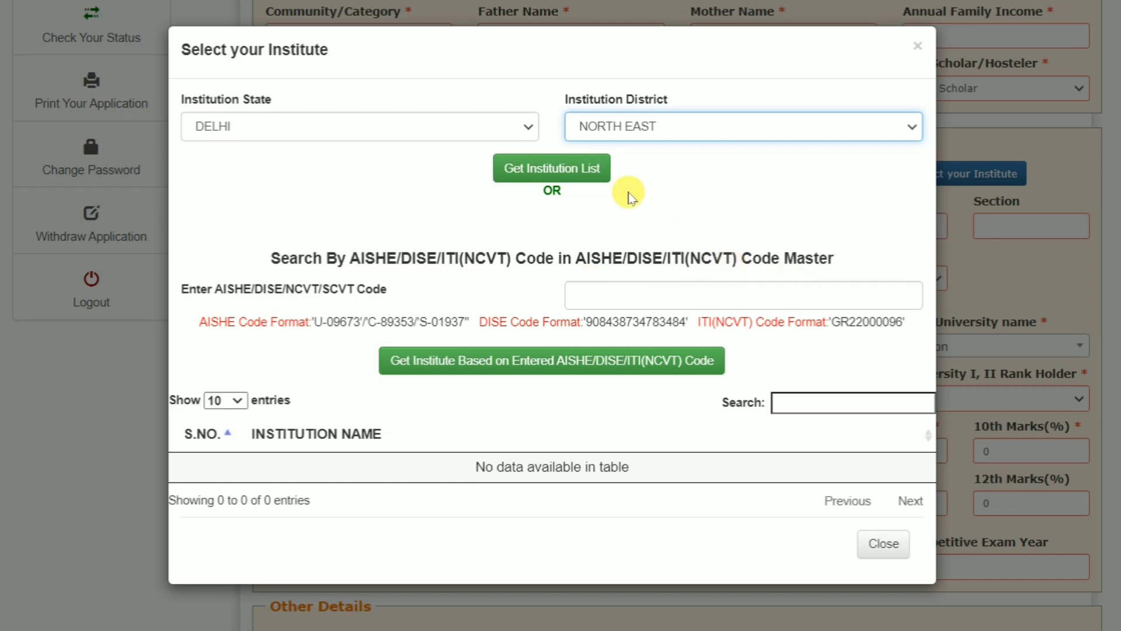
left_click(560, 171)
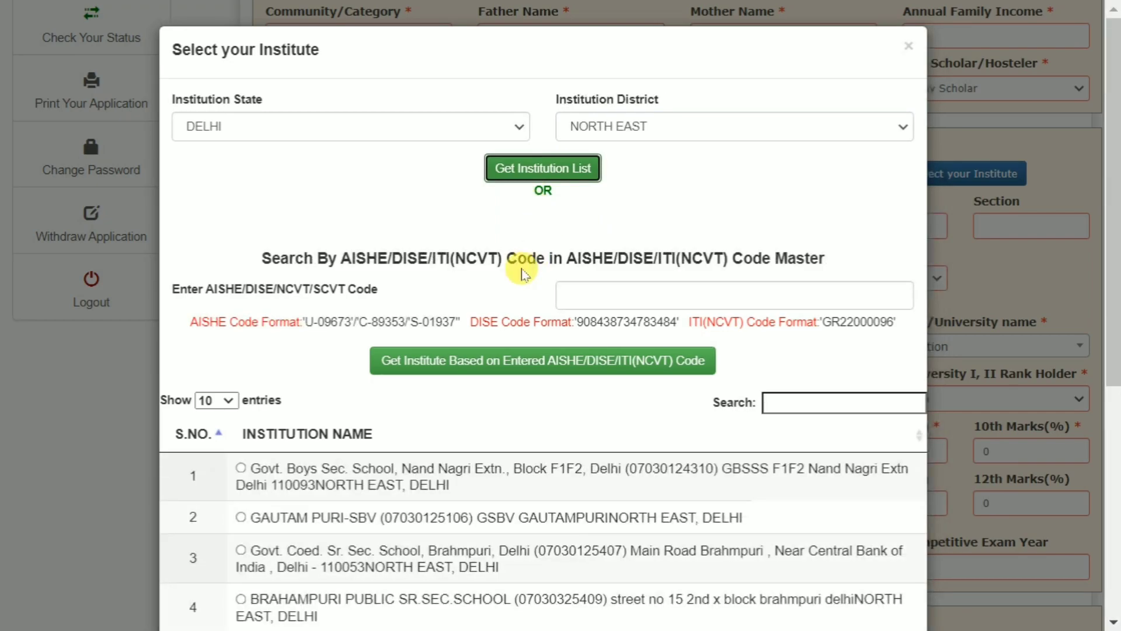
scroll(625, 317, "down", 5)
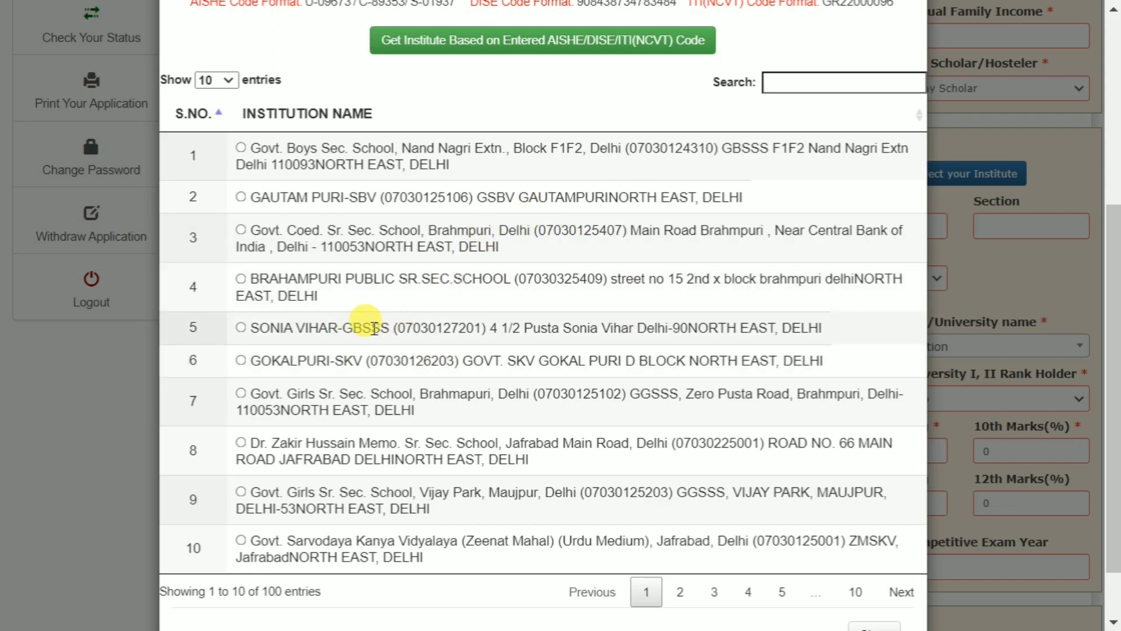
scroll(336, 362, "down", 1)
scroll(292, 298, "up", 2)
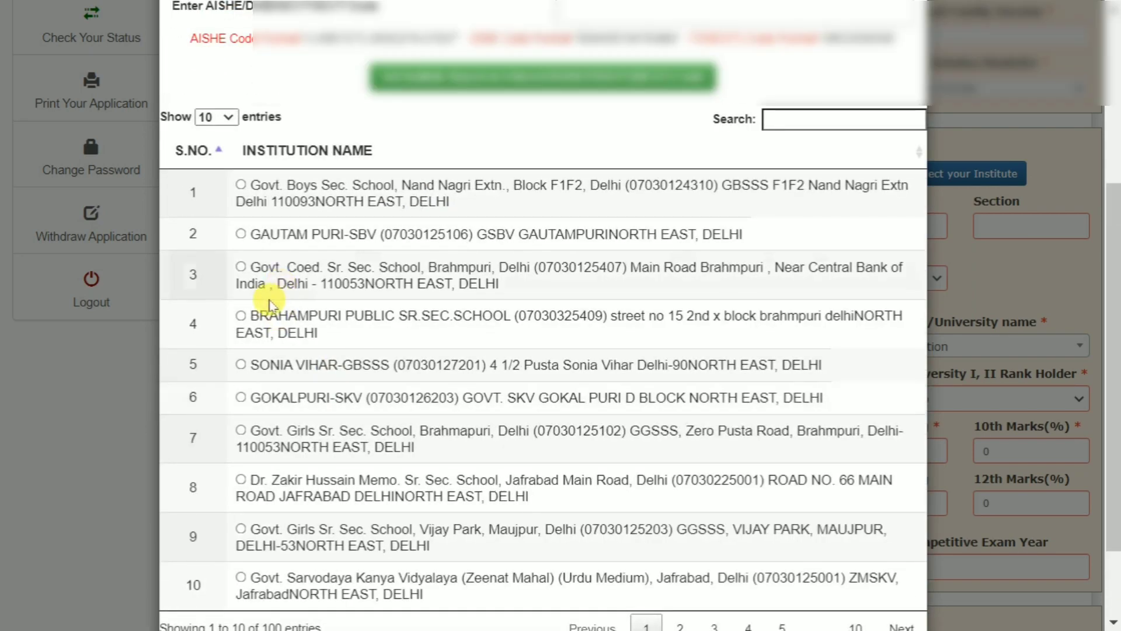
left_click(257, 267)
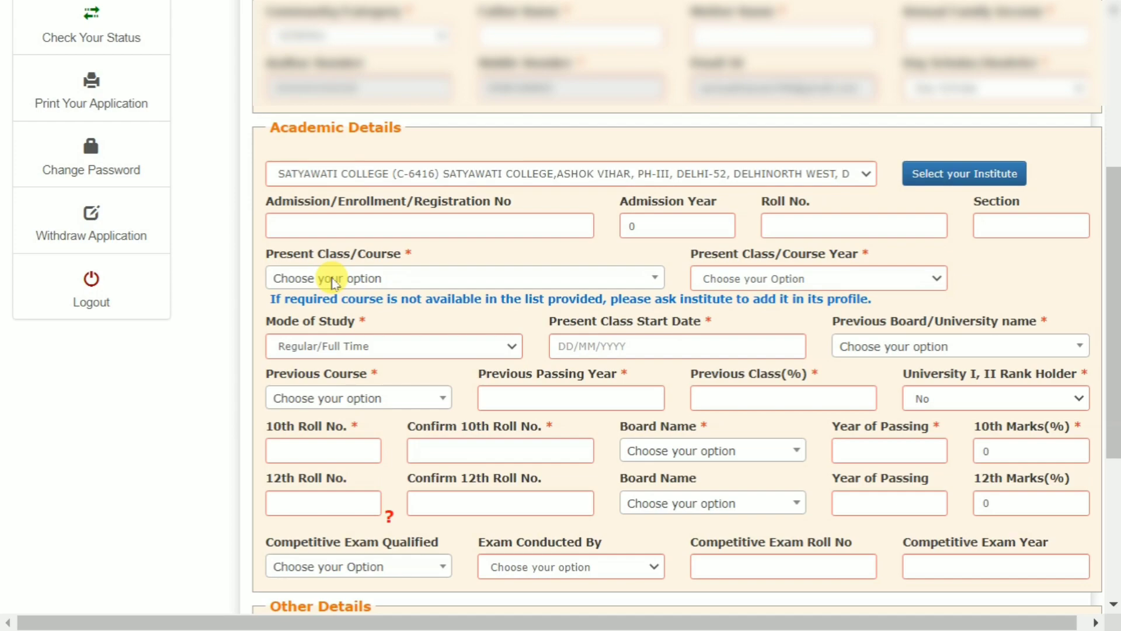
Choose course BACHELOR OF ARTS(ARTS) - 3 YEARS, year 1, and Regular/Full Time study mode.
left_click(334, 284)
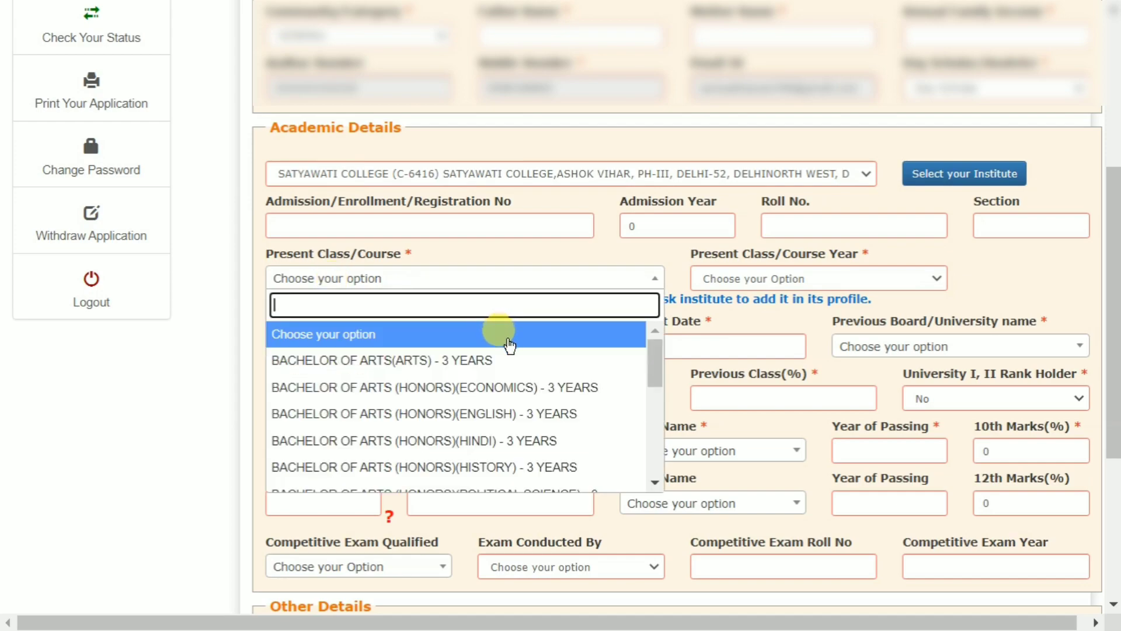
scroll(506, 403, "down", 3)
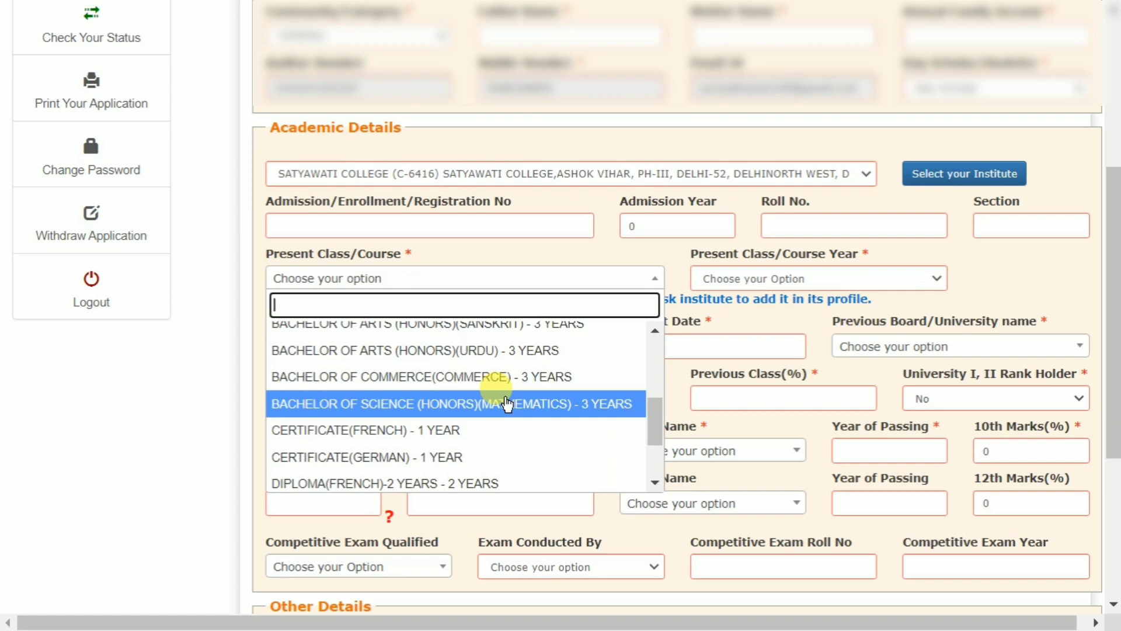
scroll(507, 403, "down", 2)
scroll(500, 388, "up", 10)
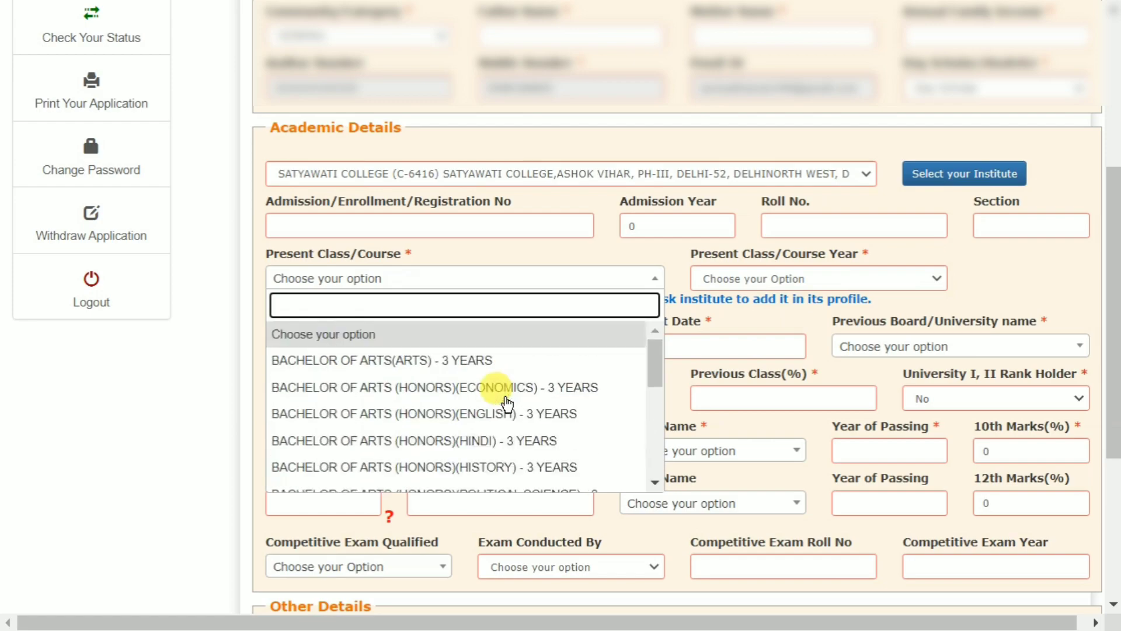
left_click(492, 363)
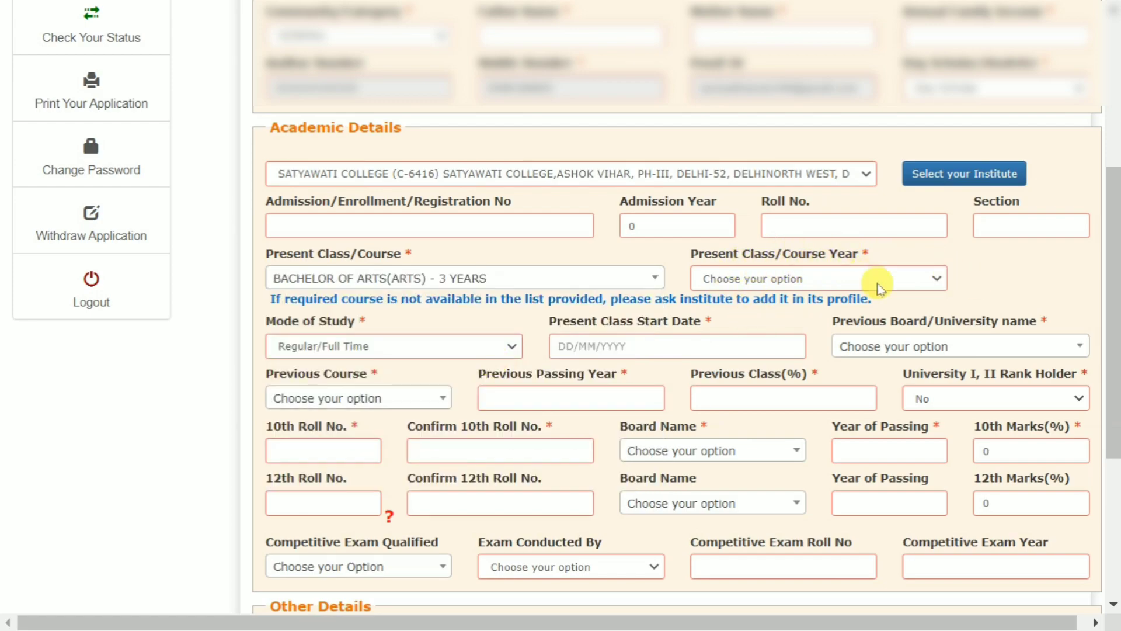
left_click(913, 288)
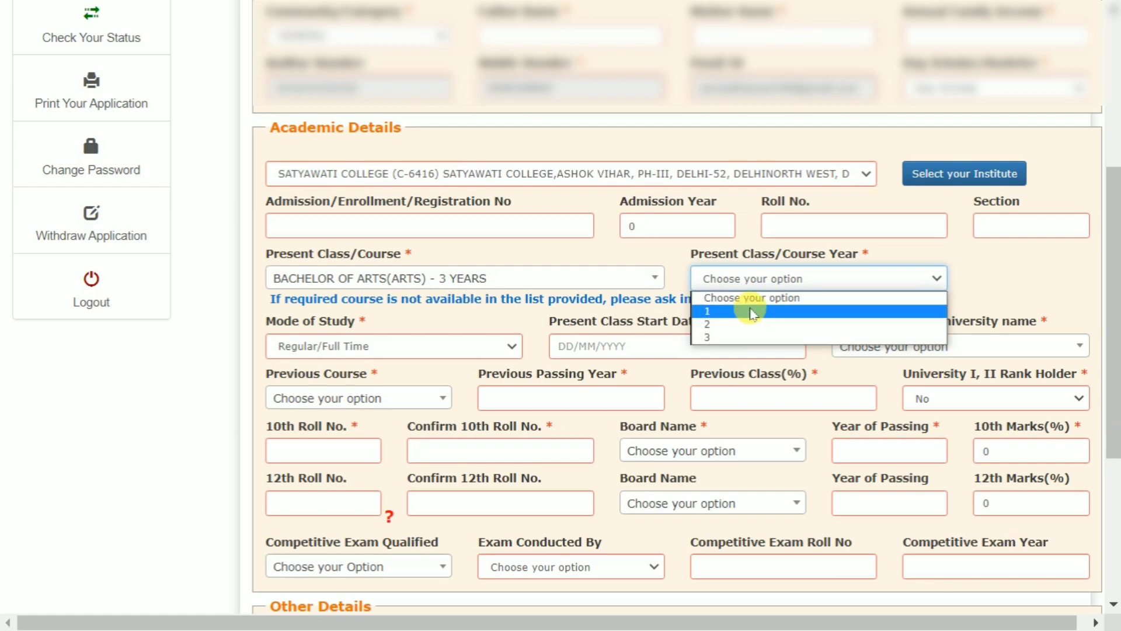
left_click(752, 314)
scroll(428, 302, "down", 2)
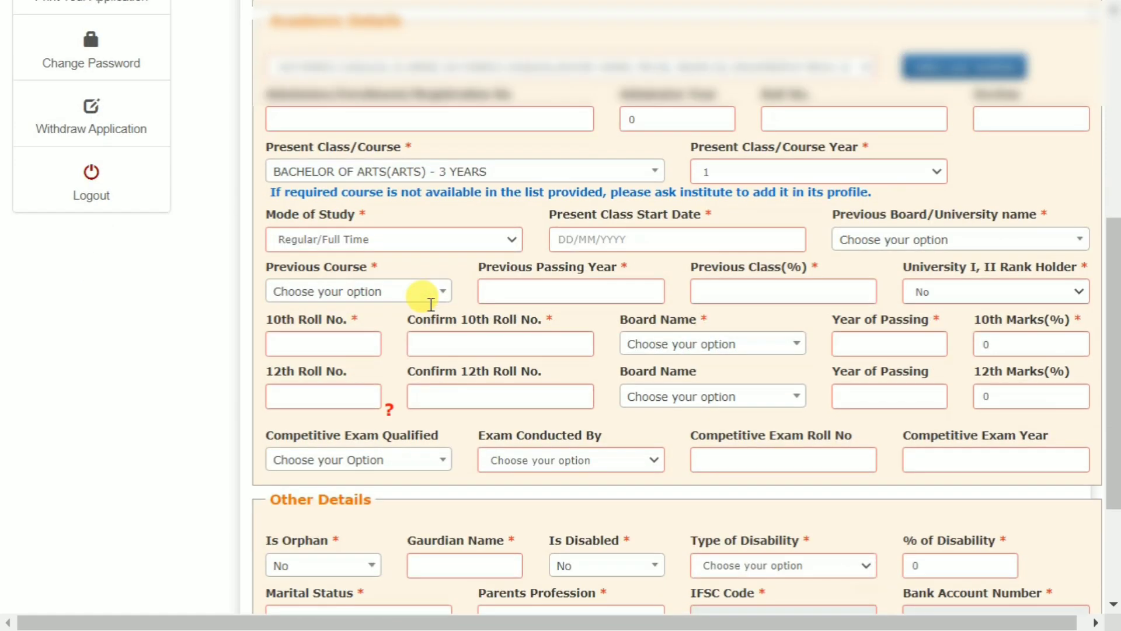
left_click(377, 246)
left_click(374, 243)
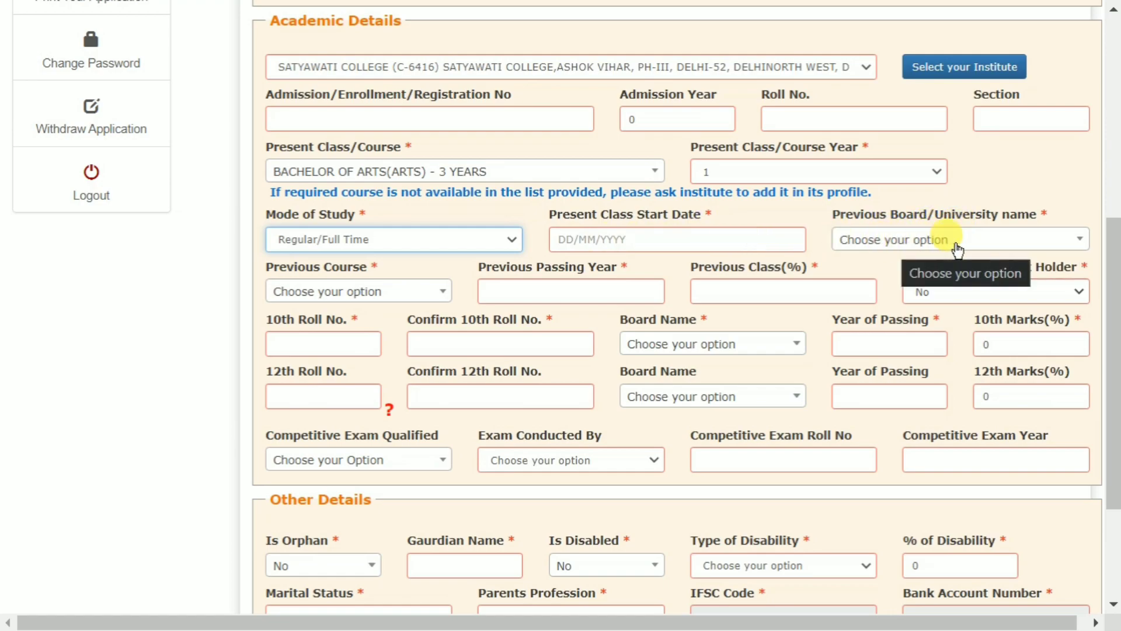
Search 'cb' in Previous Board/University and pick CENTRAL BOARD OF SECONDARY EDUCATION(CBSE).
left_click(1010, 246)
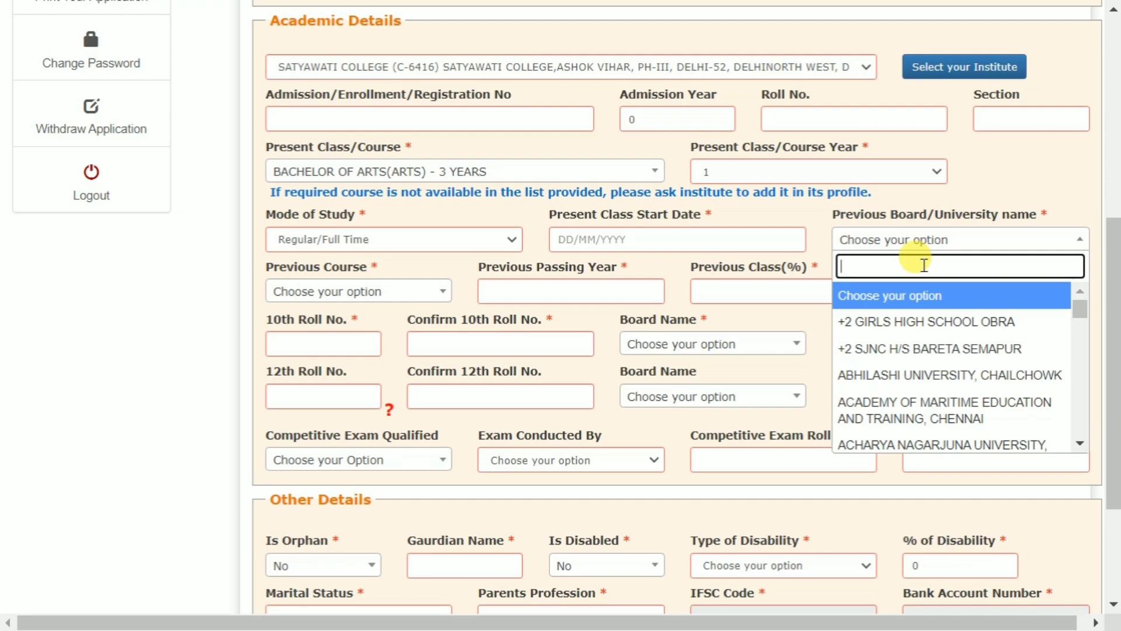
type("bc")
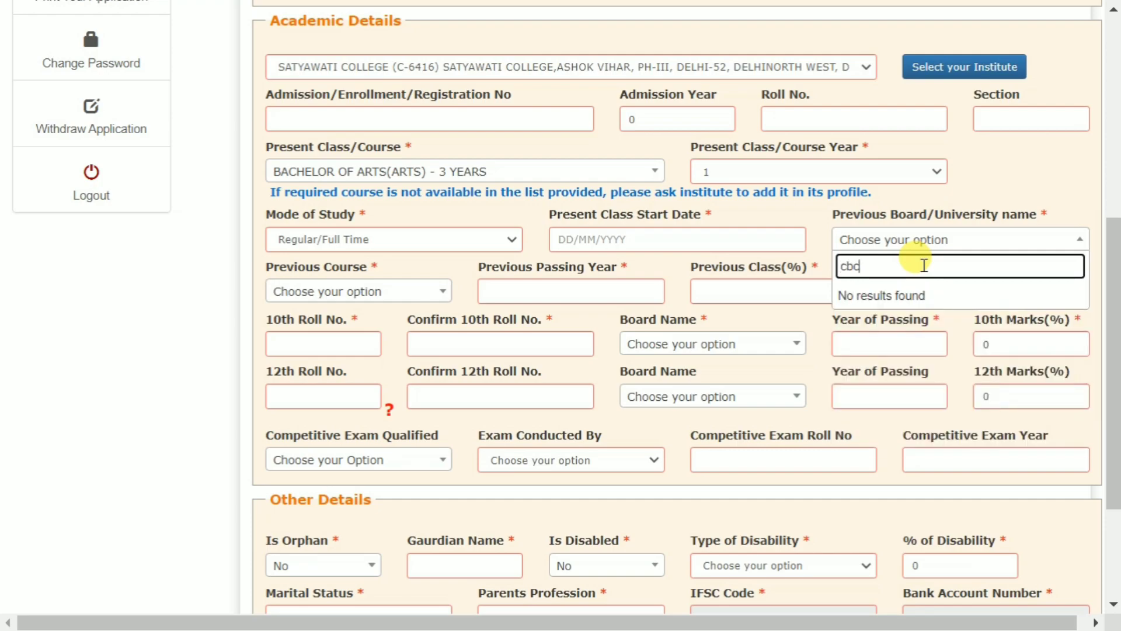
key("BackSpace")
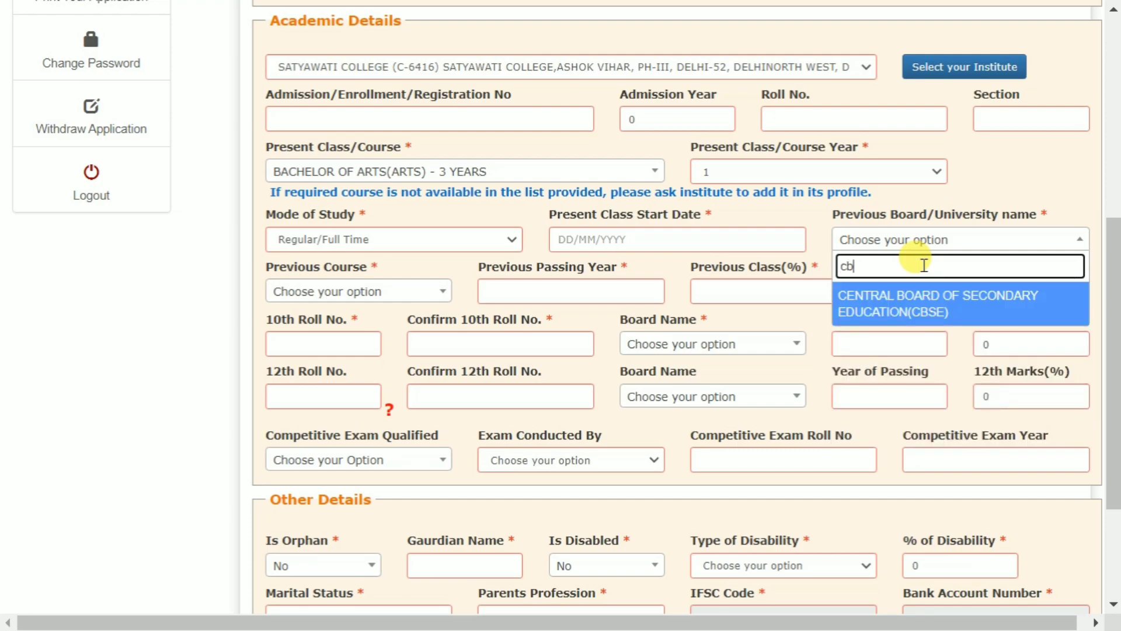
left_click(897, 311)
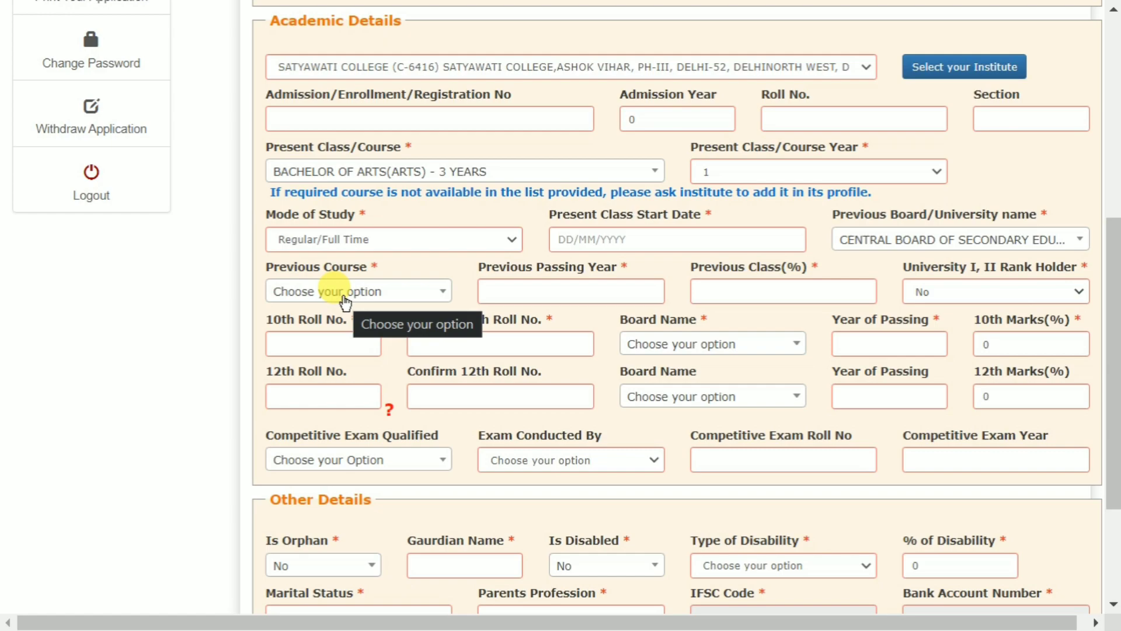
Set Previous Course to 10th and keep University Rank Holder at No.
left_click(345, 298)
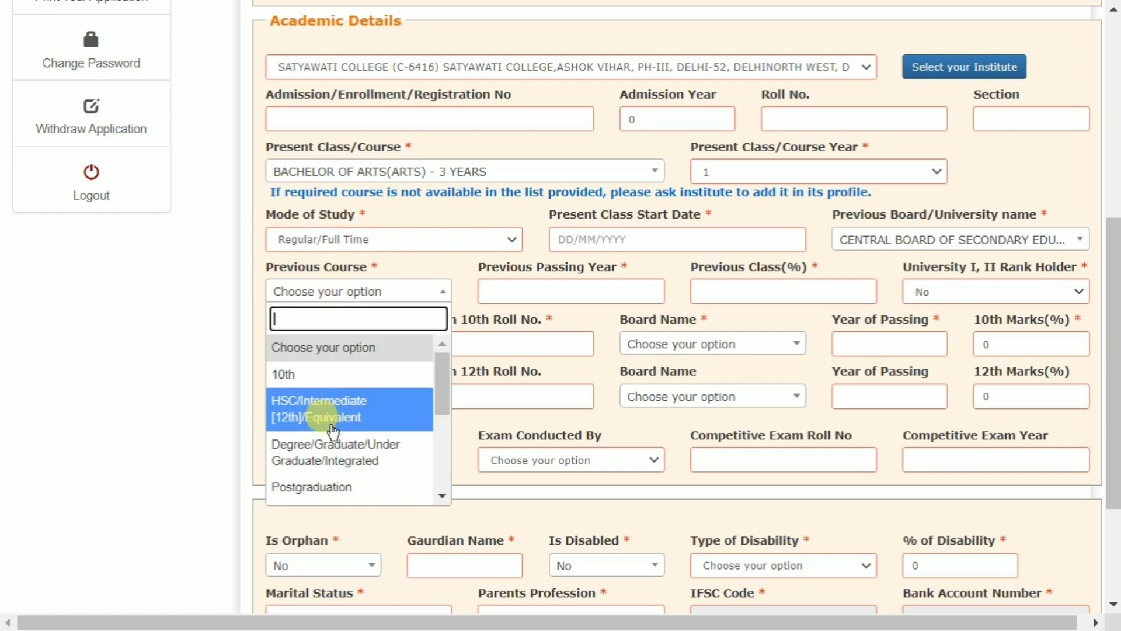
scroll(325, 433, "down", 3)
scroll(337, 481, "up", 5)
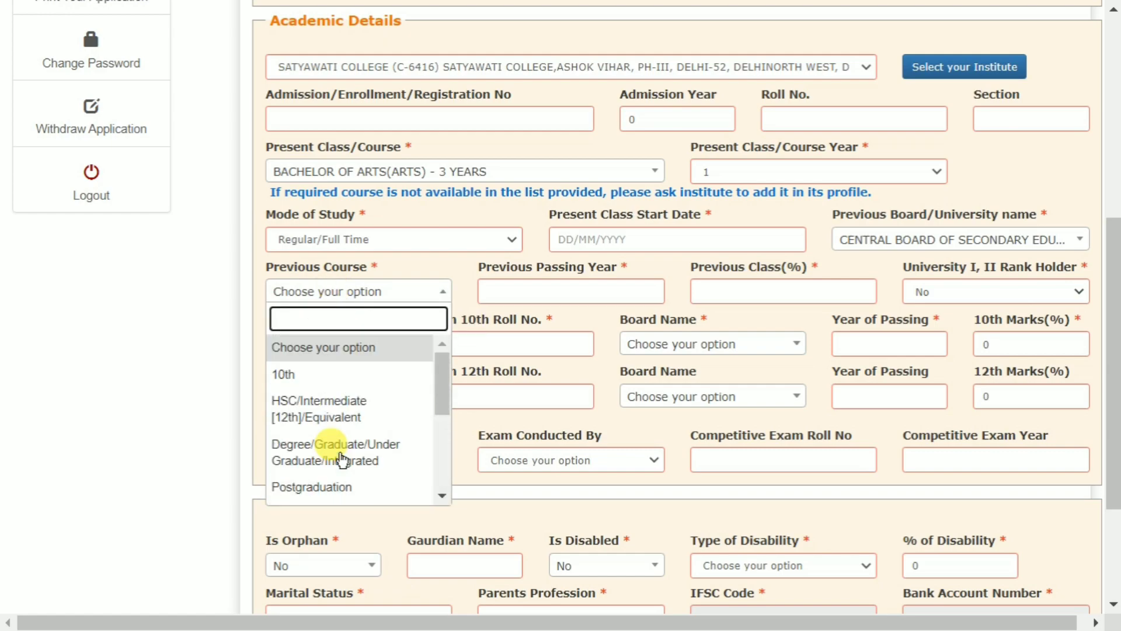
left_click(314, 380)
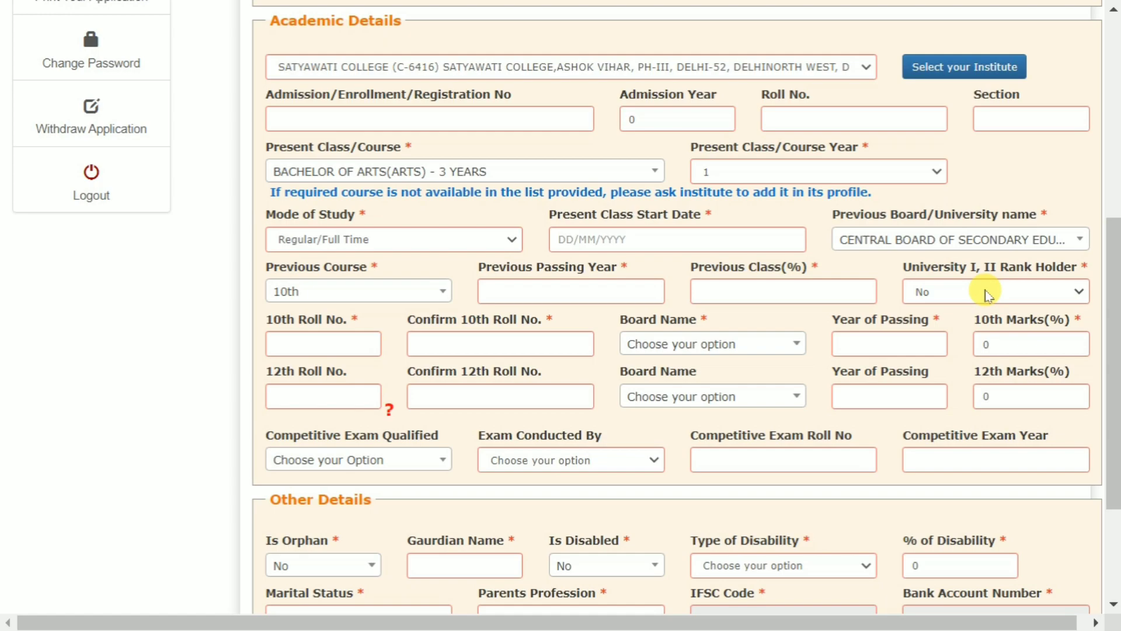
left_click(997, 300)
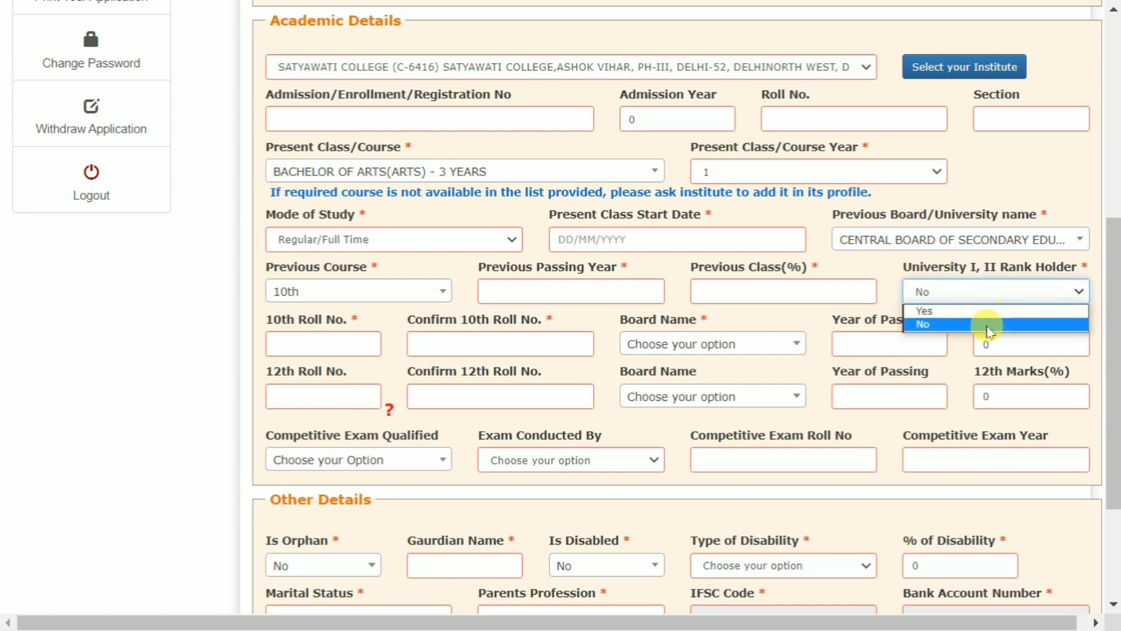
left_click(981, 326)
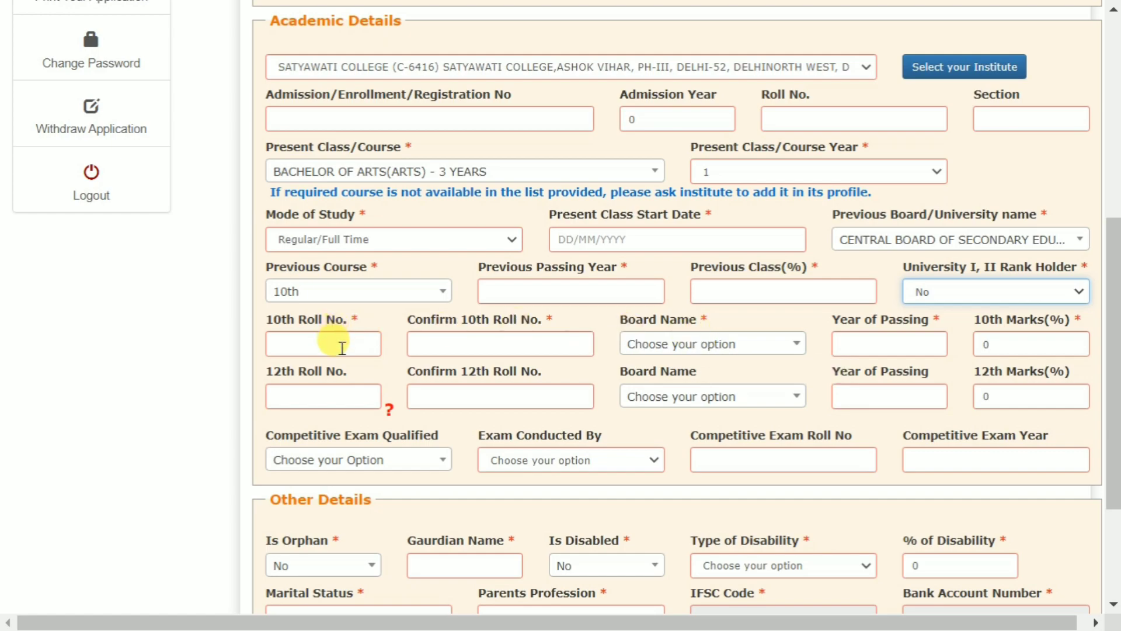
Look at the 10th board name and competitive exam lists, leaving both unchanged.
left_click(713, 346)
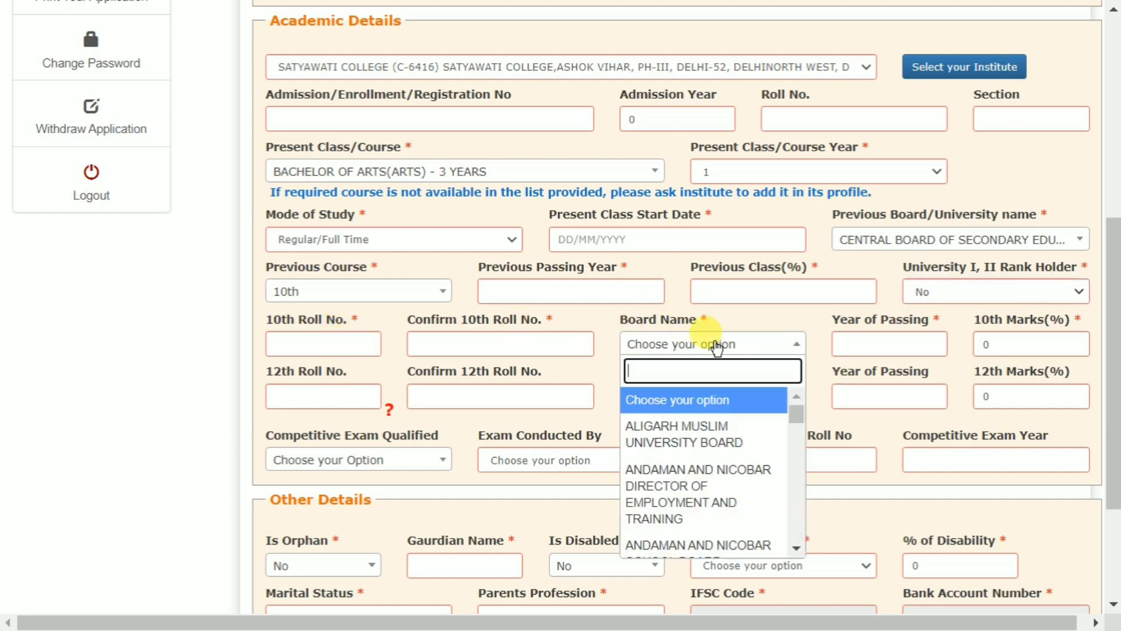
left_click(717, 348)
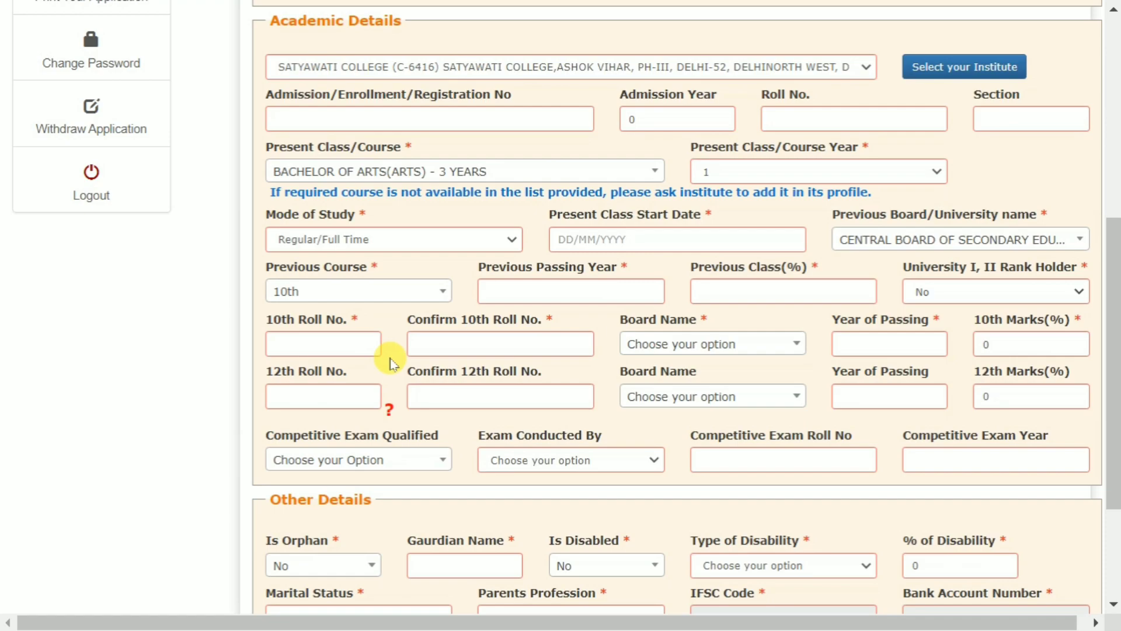
left_click(283, 398)
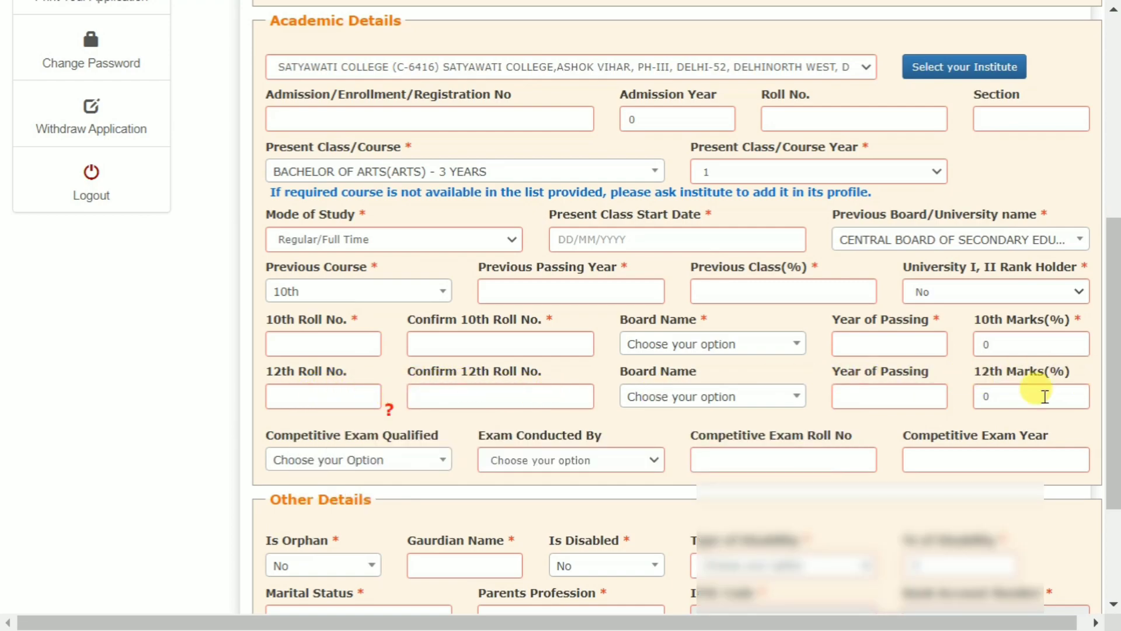
scroll(490, 366, "down", 2)
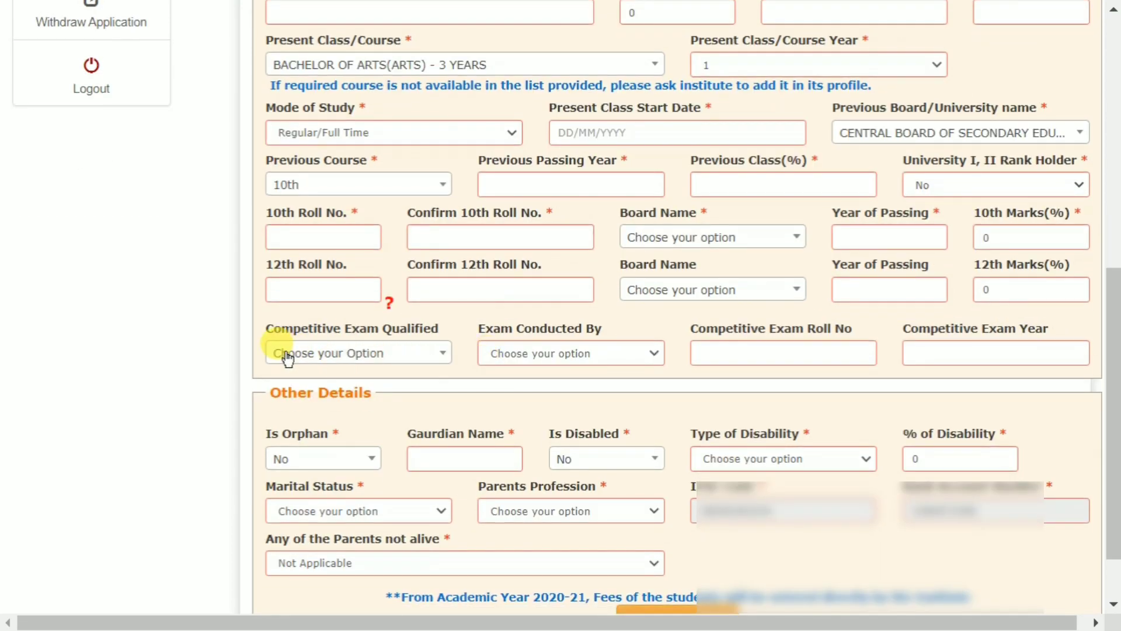
left_click(377, 357)
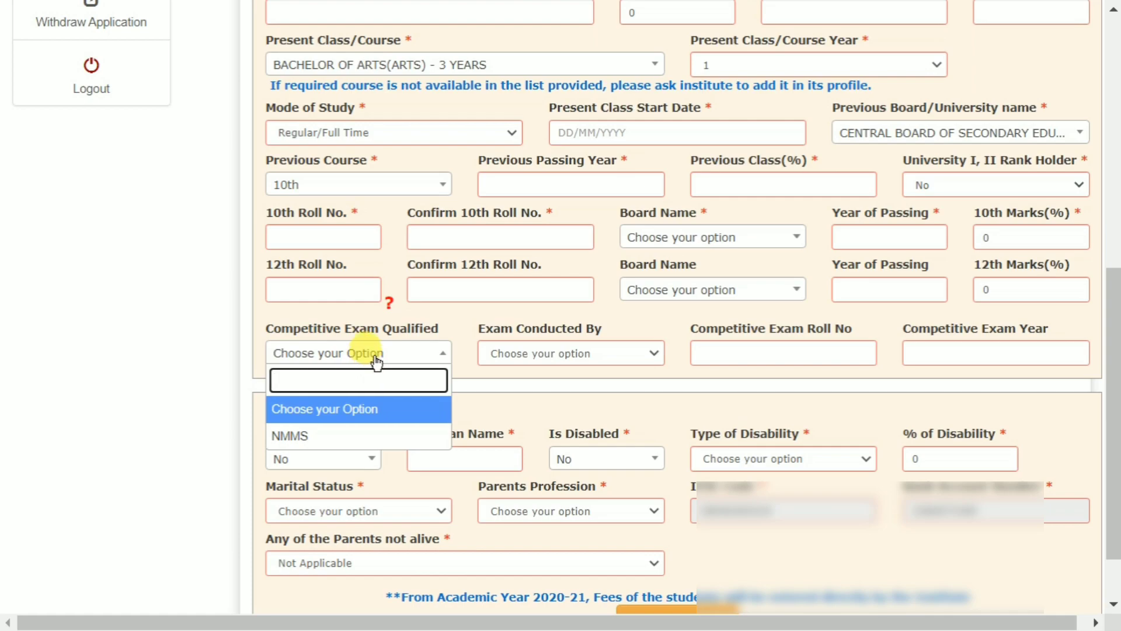
left_click(380, 356)
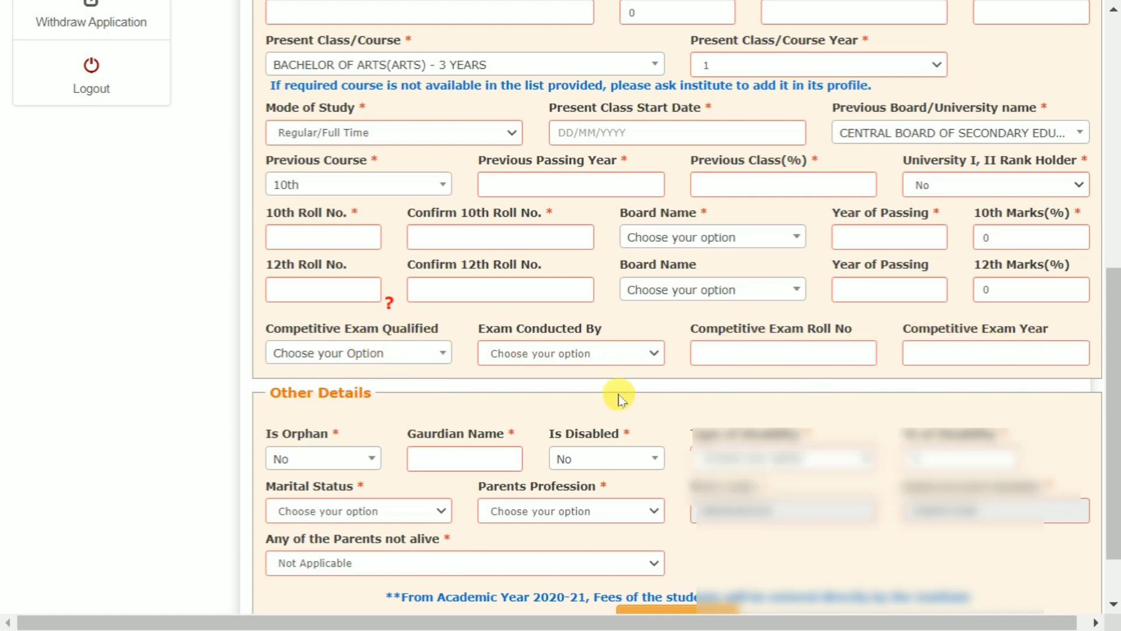
Set Is Orphan and Is Disabled to No, leaving disability type unselected.
scroll(619, 399, "down", 2)
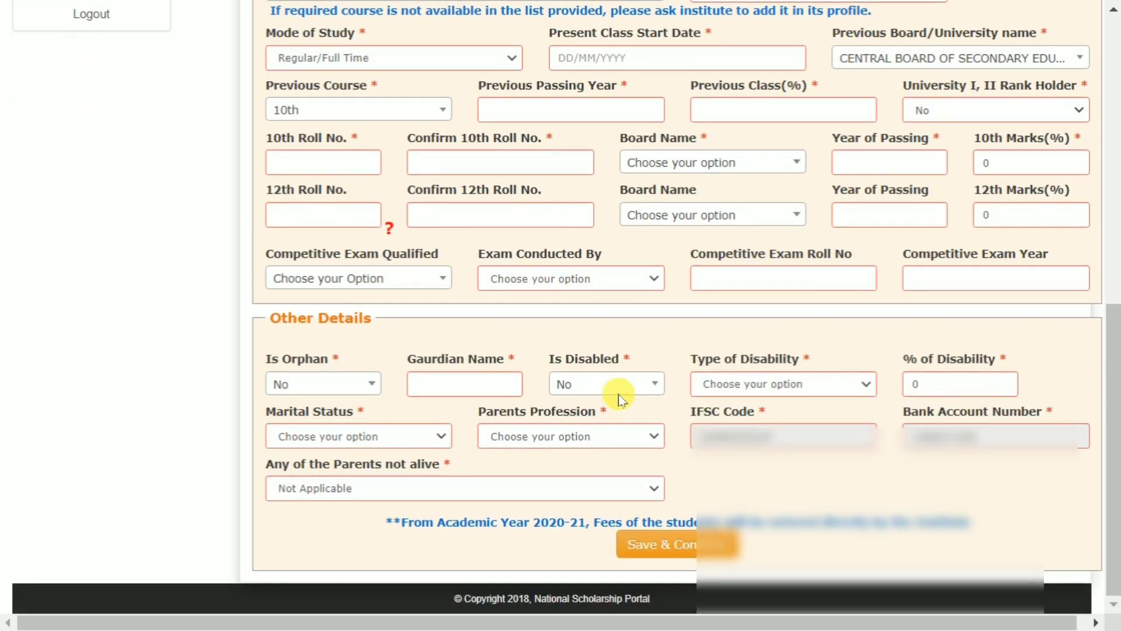
left_click(327, 389)
left_click(325, 385)
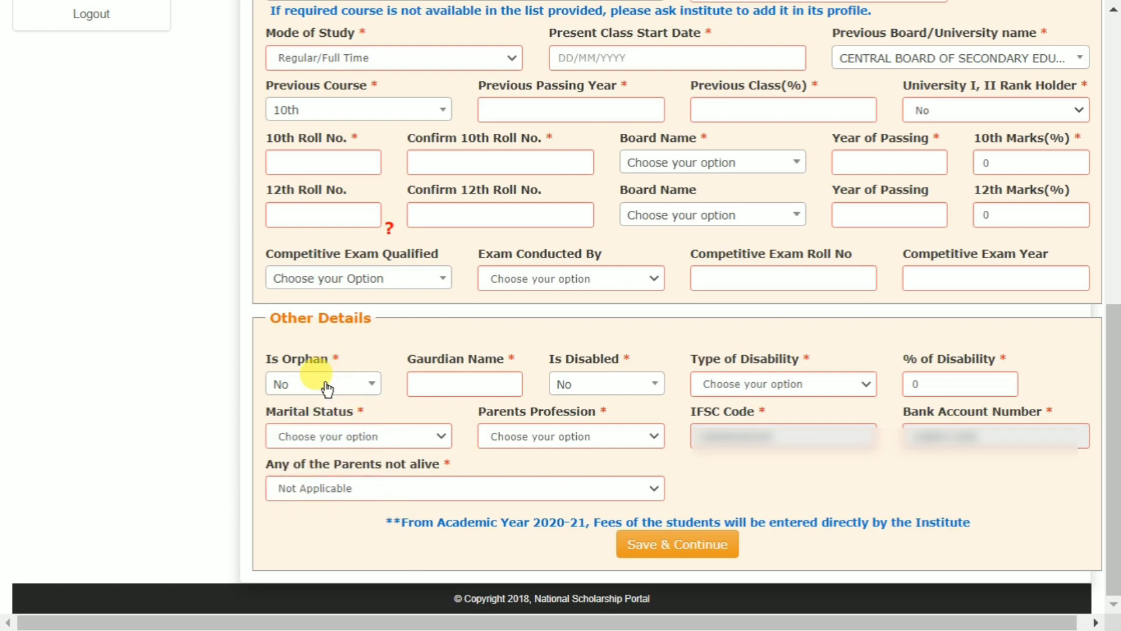
left_click(318, 390)
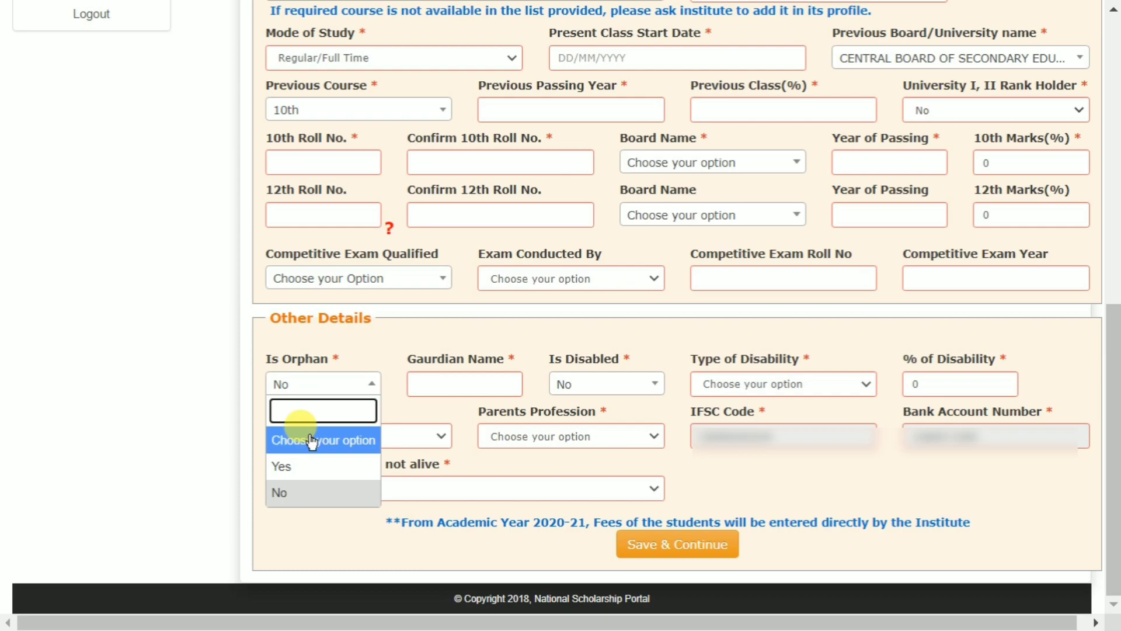
left_click(372, 349)
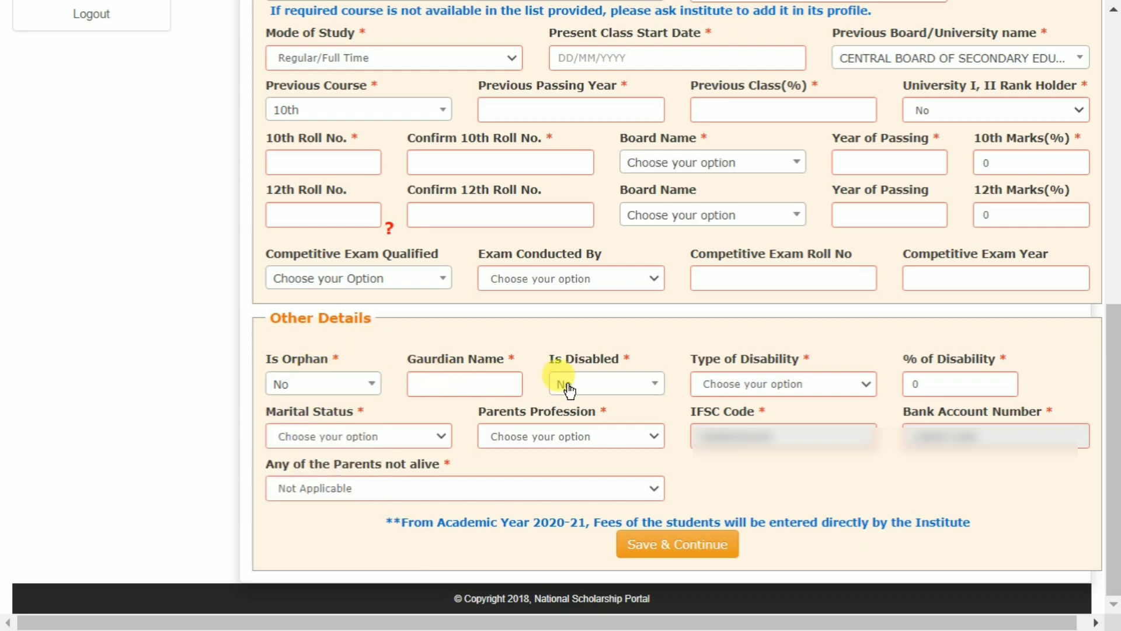
left_click(611, 390)
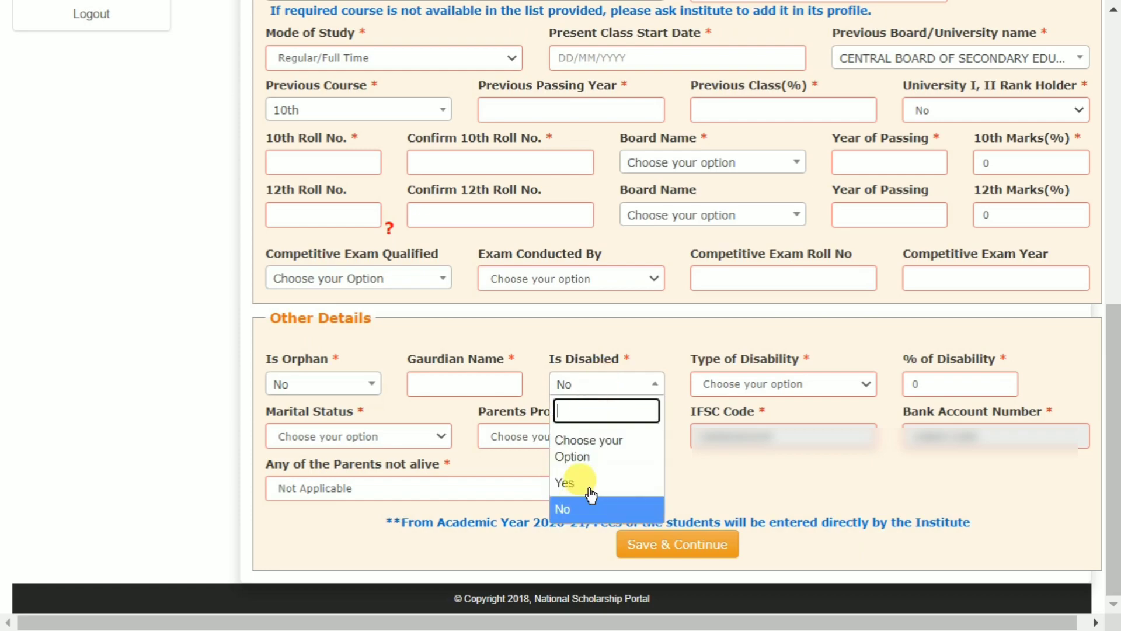
left_click(626, 360)
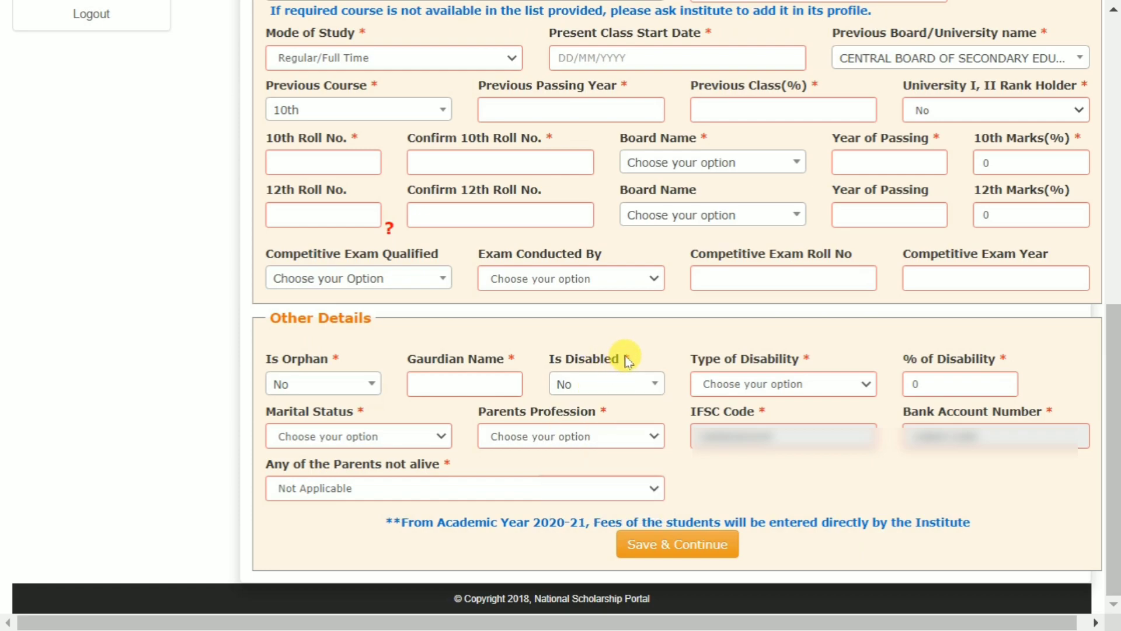
left_click(765, 389)
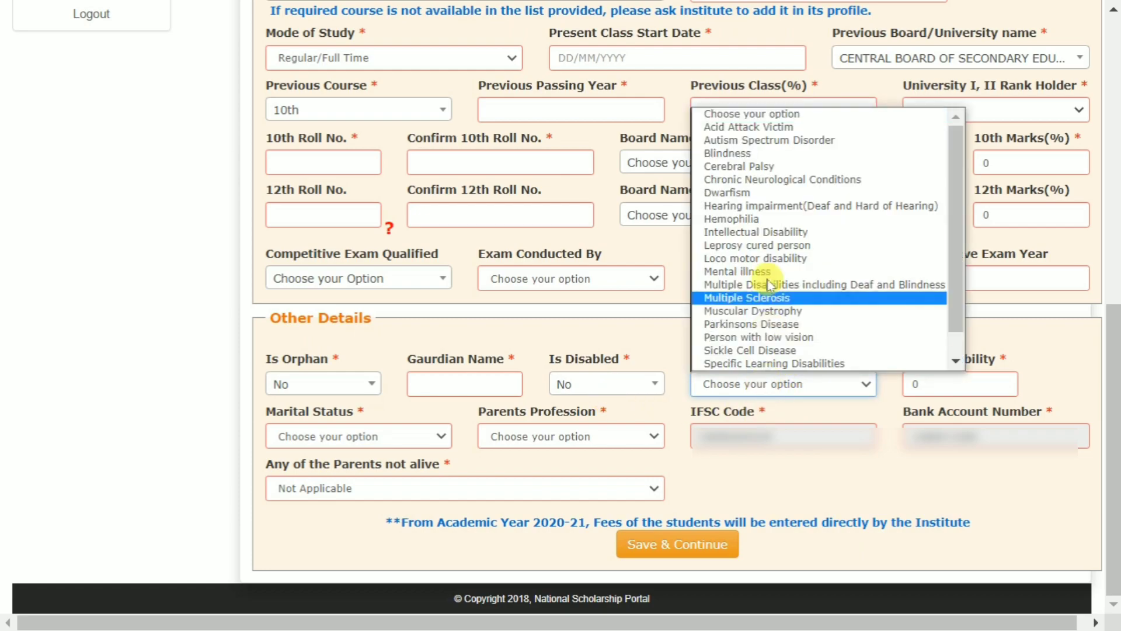
left_click(646, 334)
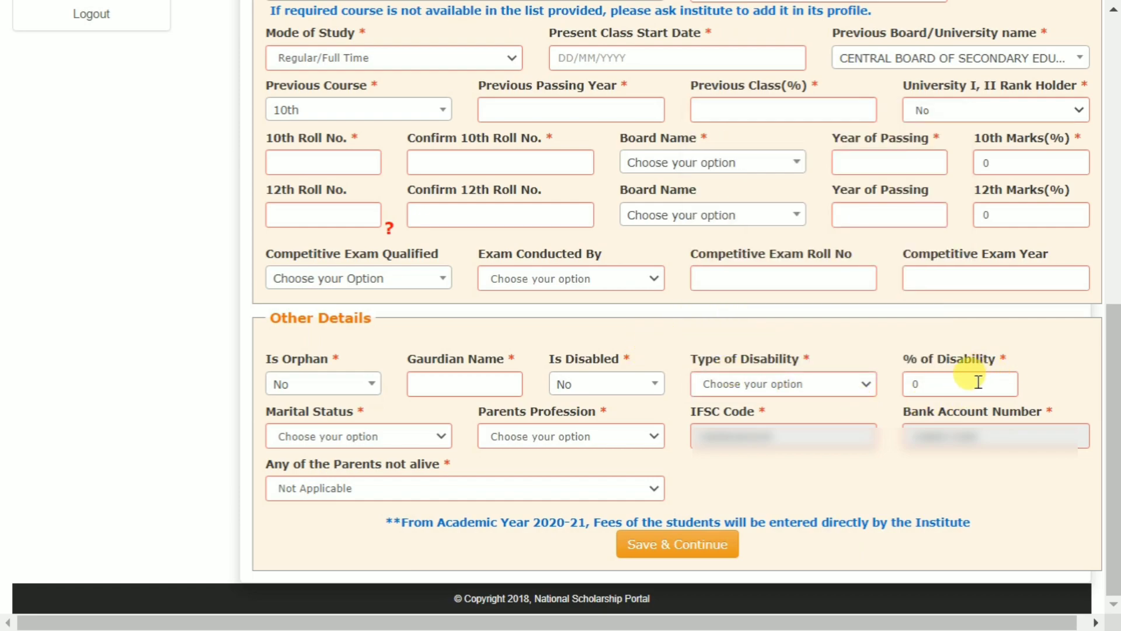
Set Marital Status to Un Married, keep Not Applicable for parents not alive, and save.
left_click(313, 440)
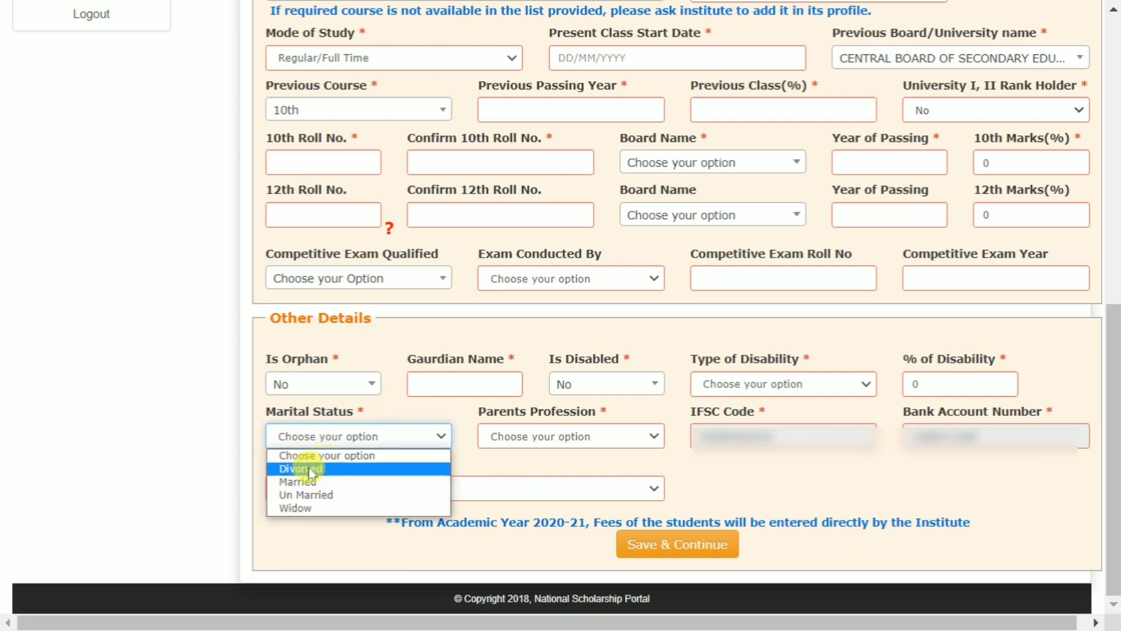
left_click(335, 497)
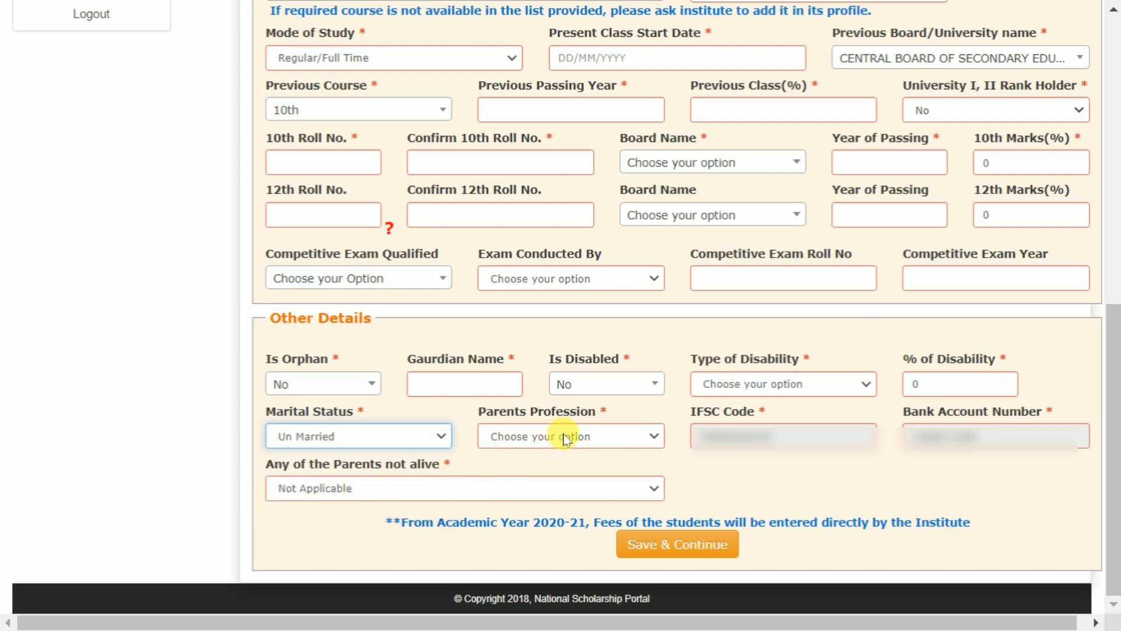
left_click(604, 438)
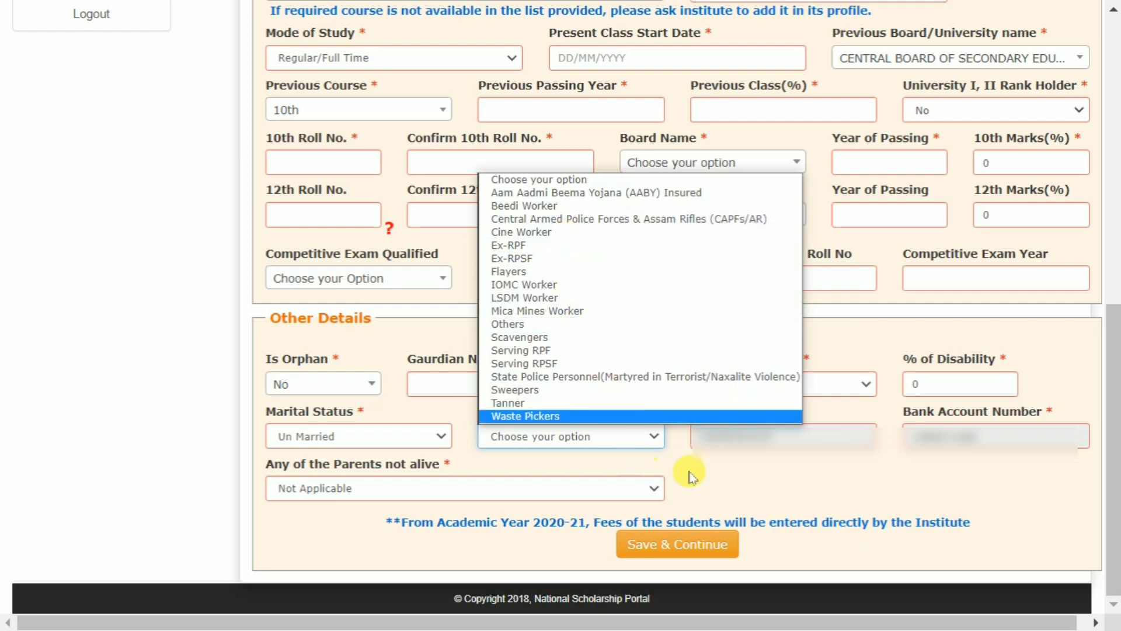
left_click(730, 473)
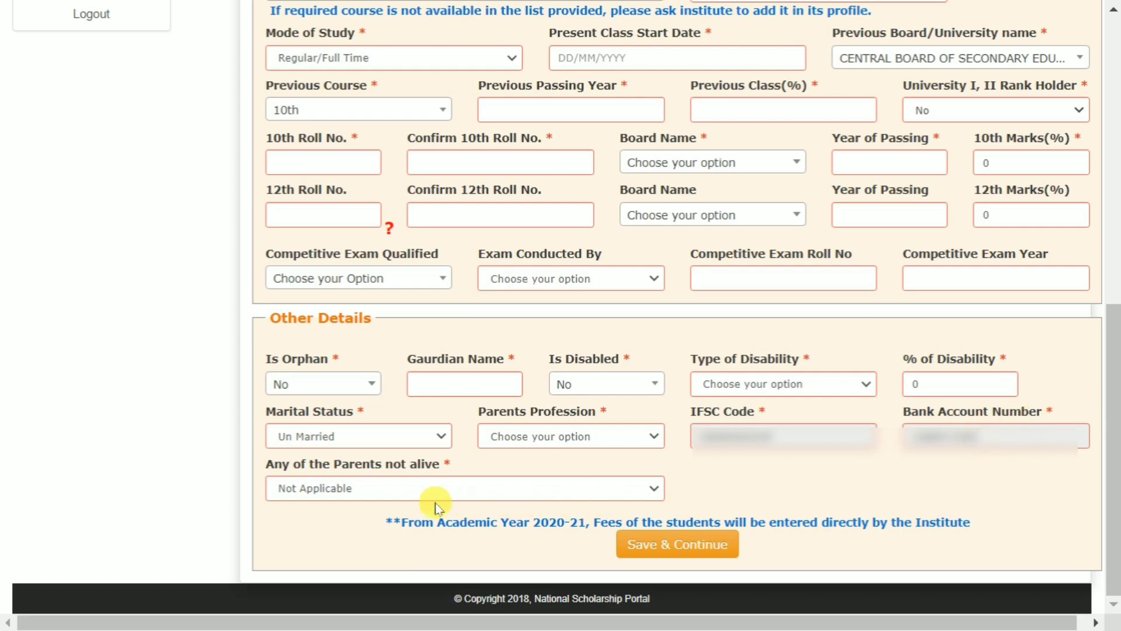
left_click(382, 493)
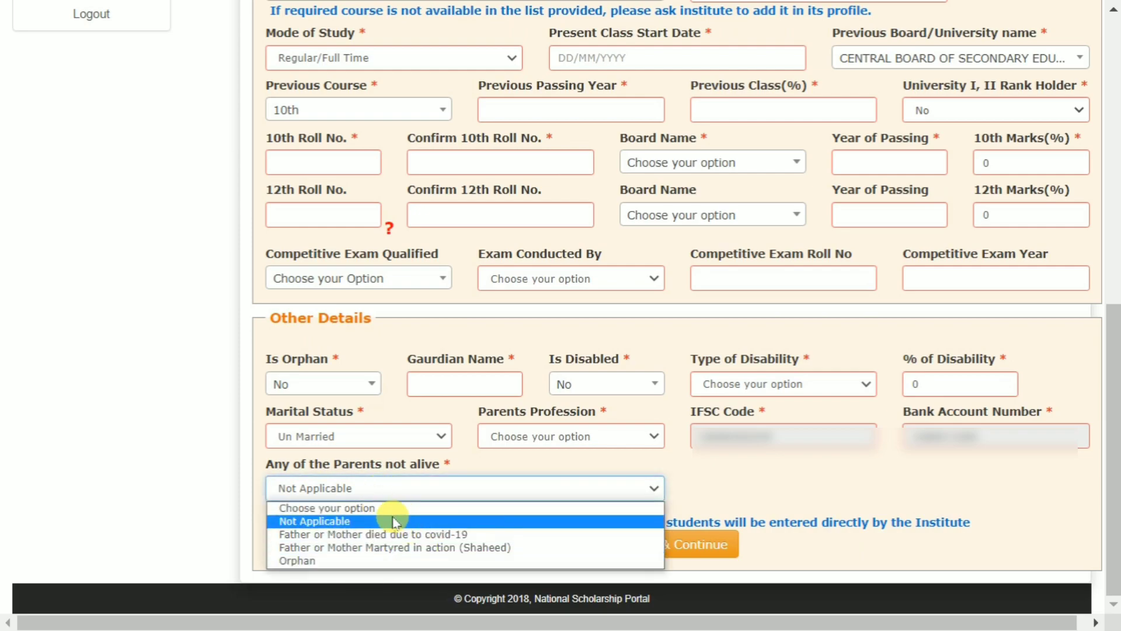
left_click(356, 526)
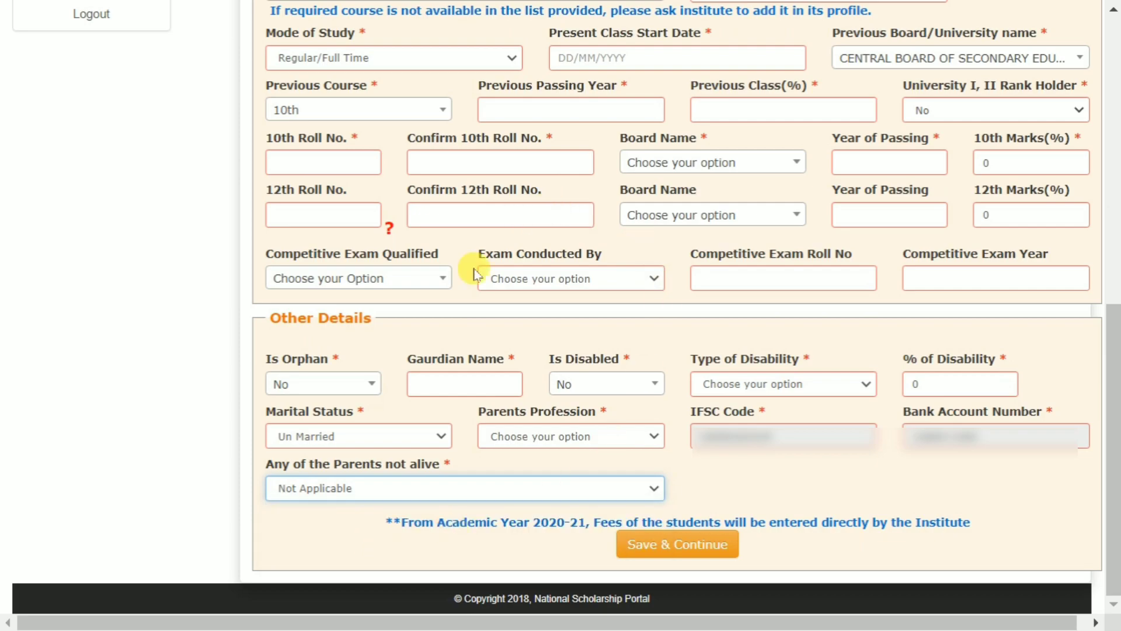
left_click(695, 553)
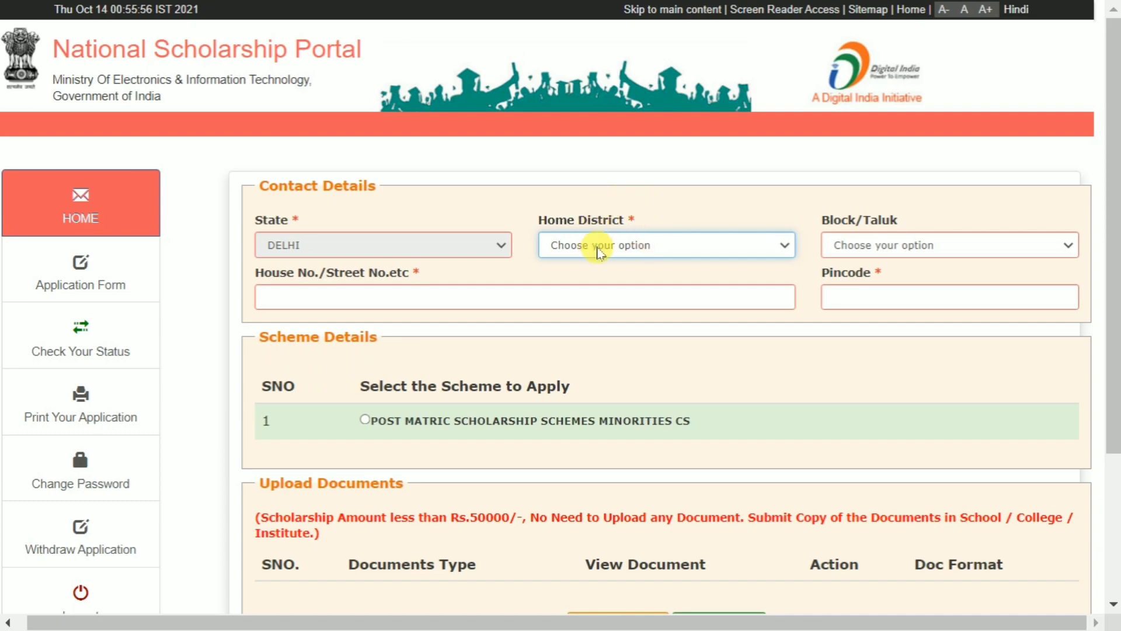
Choose Home District NORTH EAST and Block/Taluk Seema Puri, then select the post-matric minorities scheme.
left_click(610, 251)
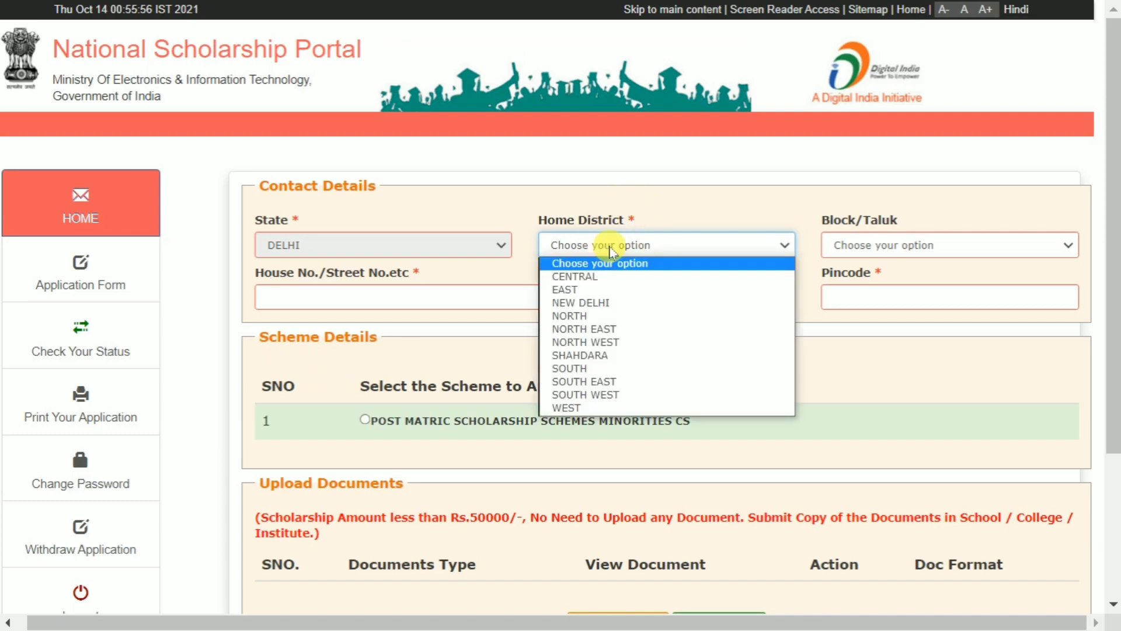
left_click(602, 330)
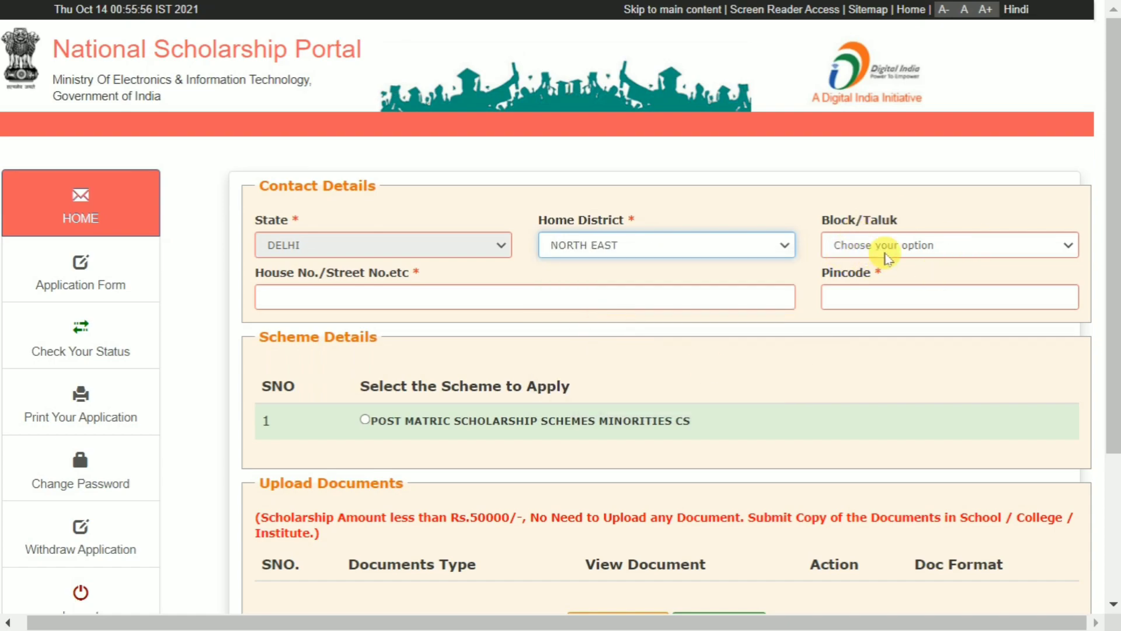
left_click(900, 251)
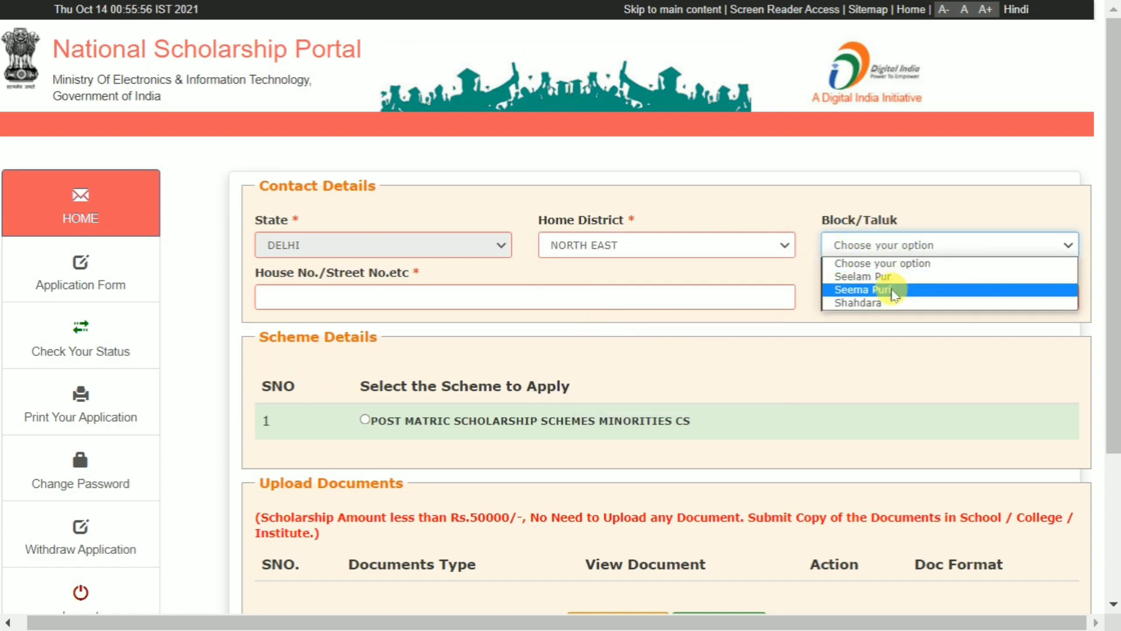
left_click(888, 290)
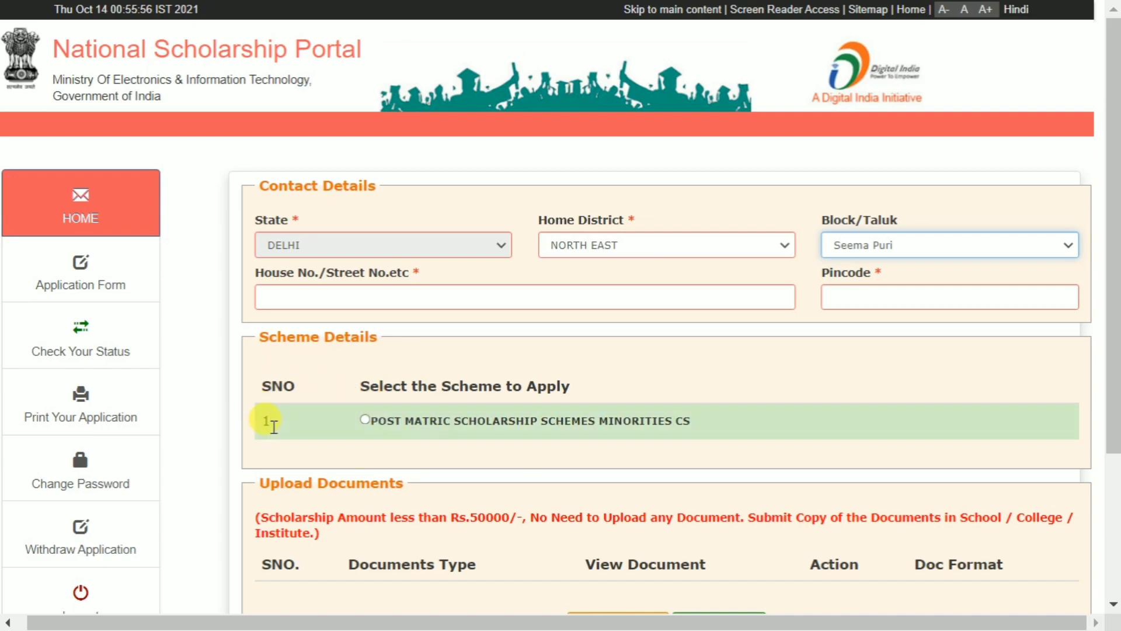
left_click(365, 421)
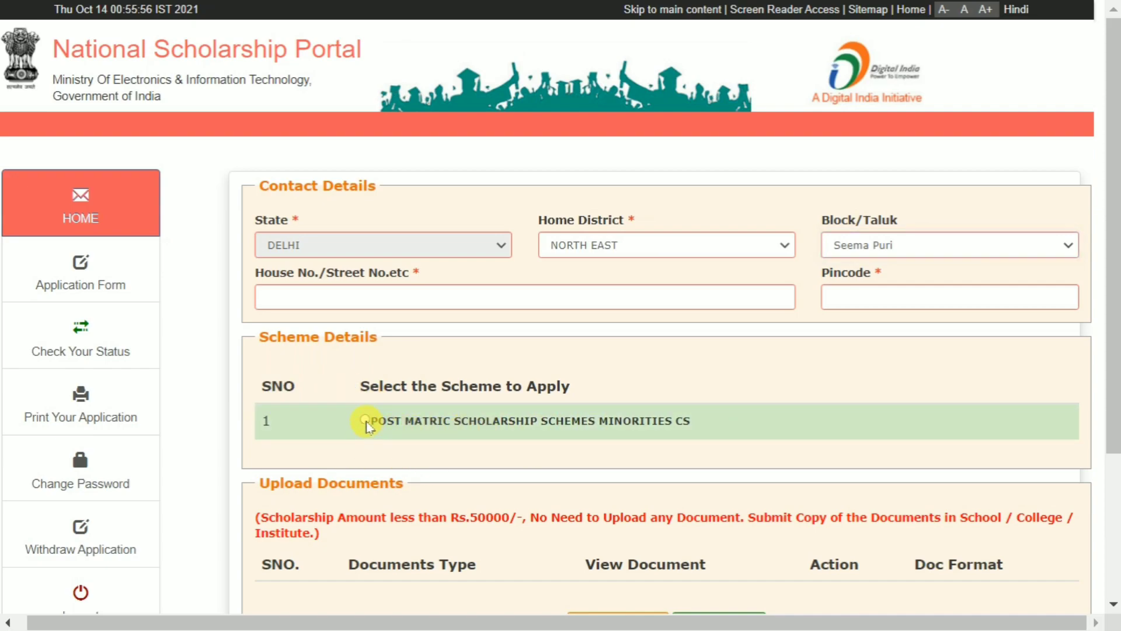
Review the eight required documents and download the Bonafide student of Institution certificate format.
scroll(549, 385, "down", 3)
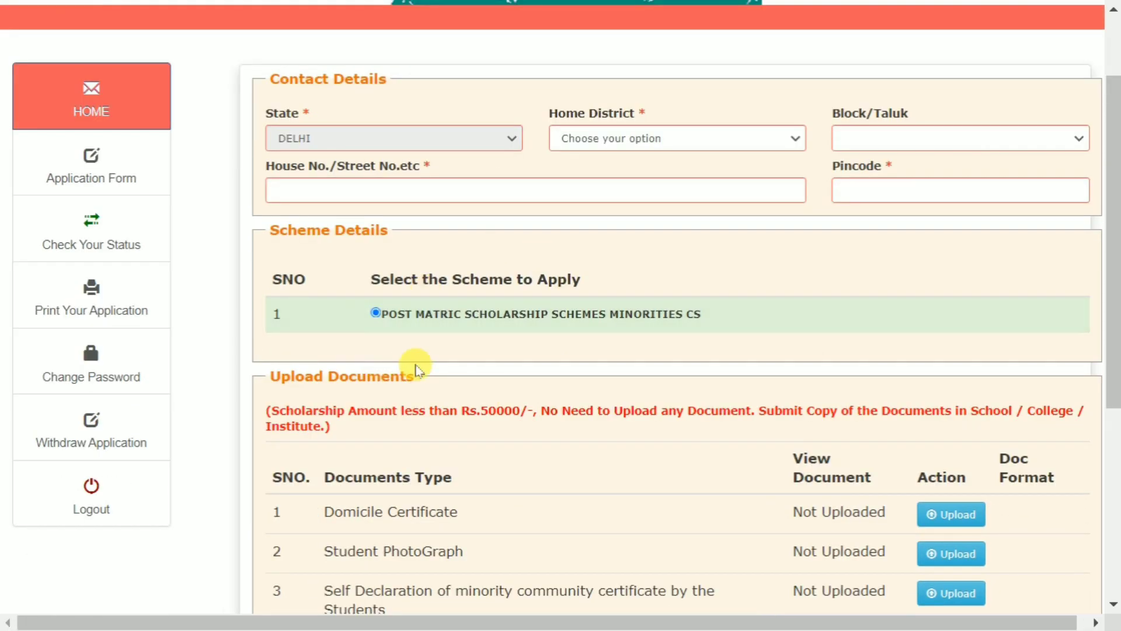
scroll(705, 369, "down", 2)
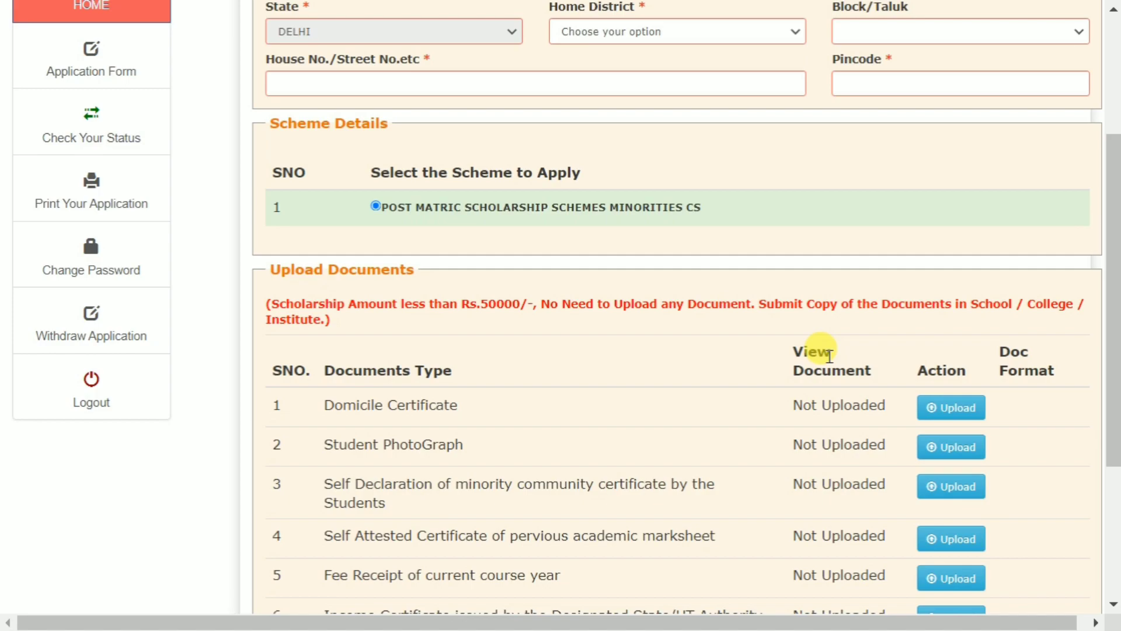
scroll(705, 365, "down", 3)
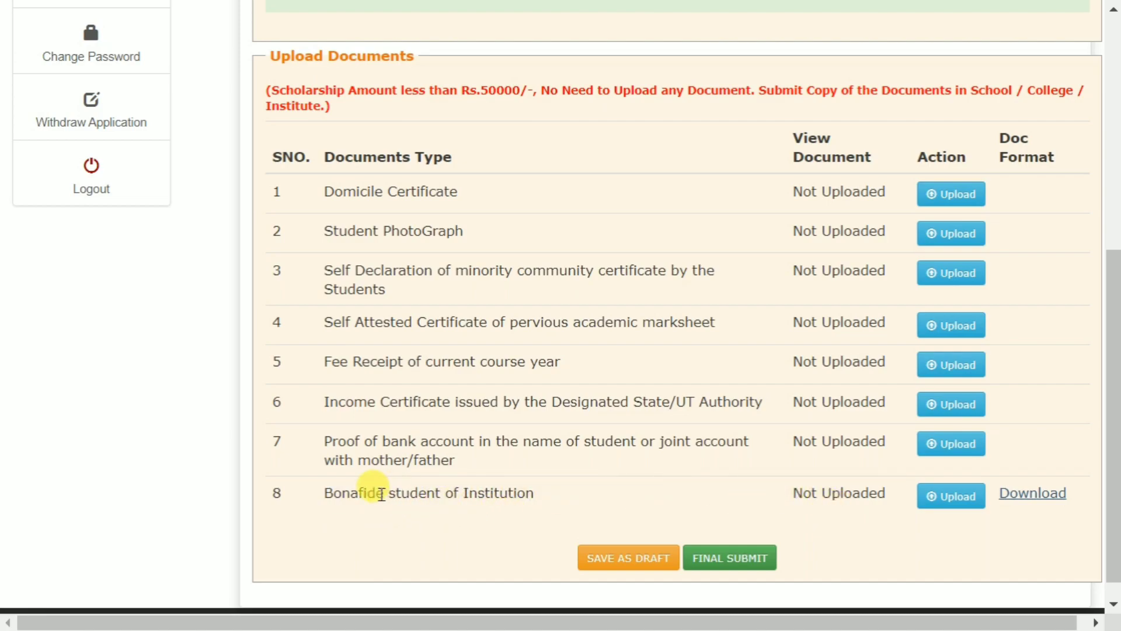
left_click(1043, 500)
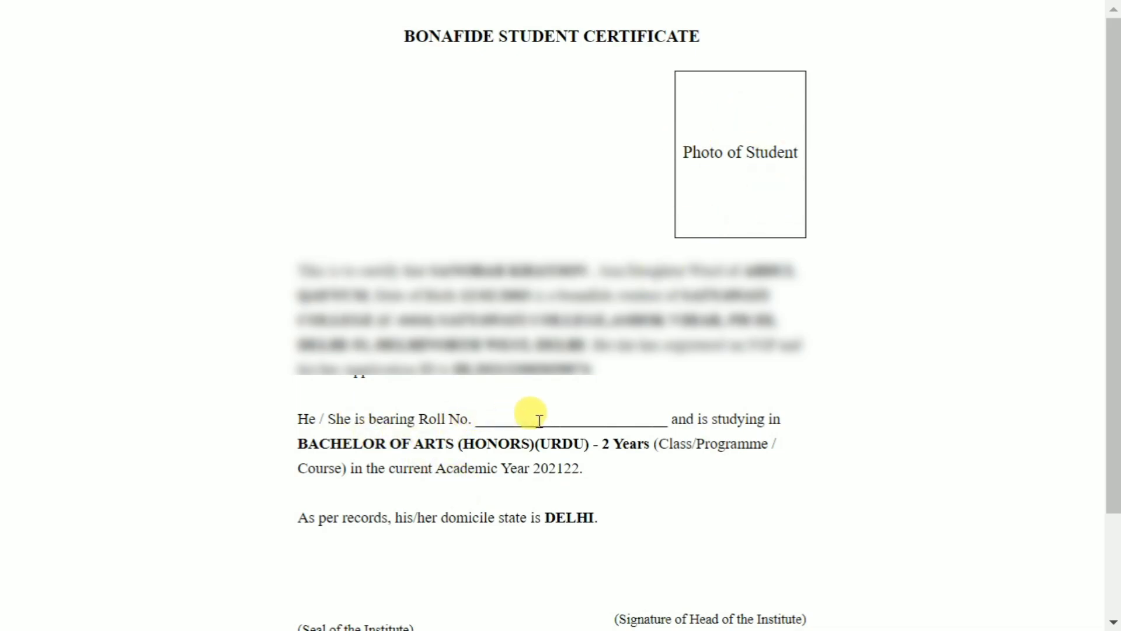
Scroll through the Bonafide Student Certificate to review it.
scroll(799, 421, "down", 2)
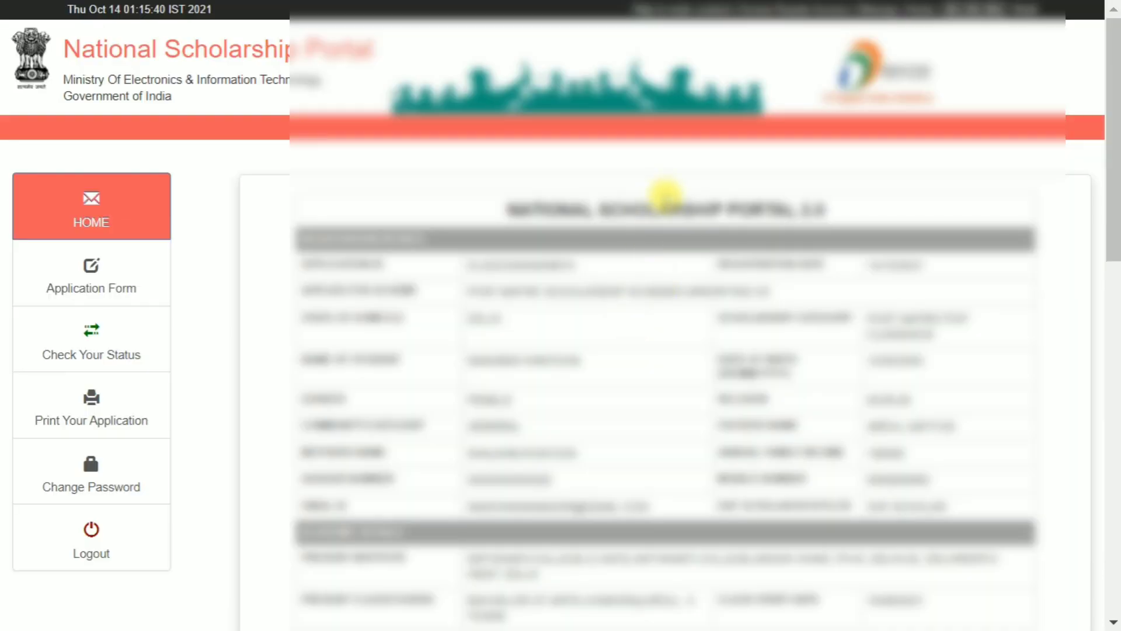
Scroll to the bottom of the application printout and print it.
scroll(666, 193, "down", 5)
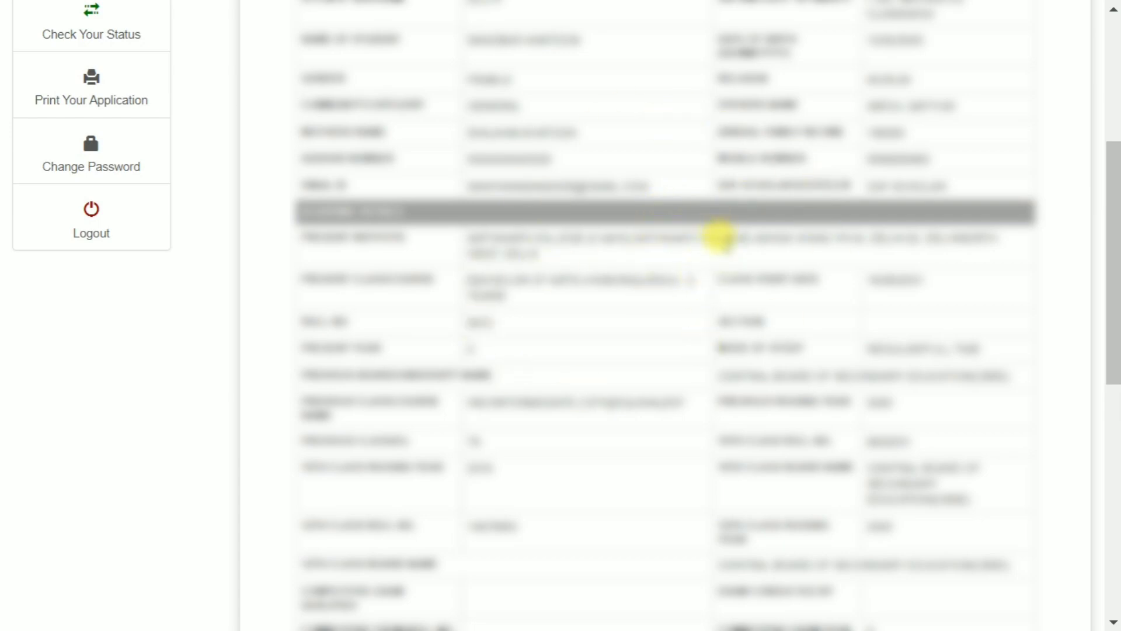
scroll(724, 242, "down", 7)
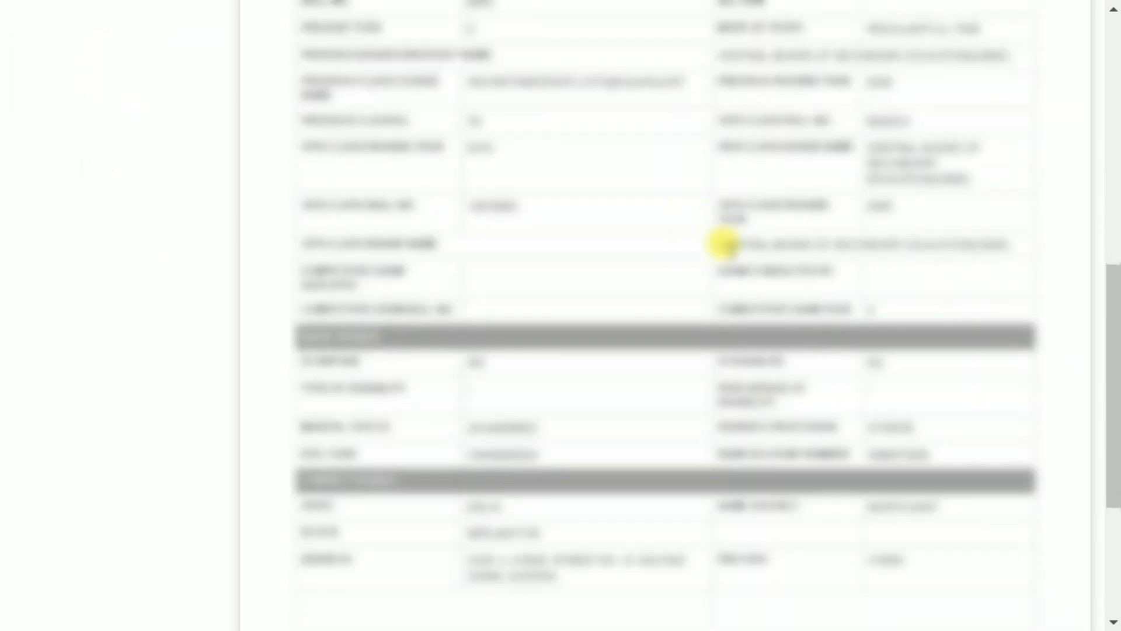
scroll(724, 242, "down", 3)
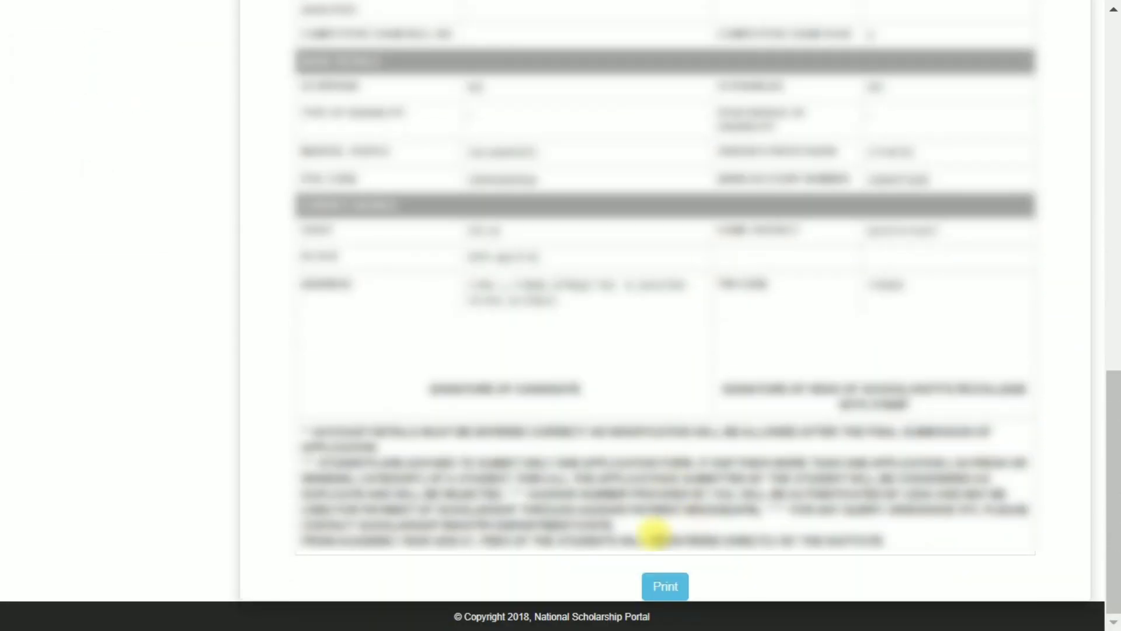
left_click(664, 586)
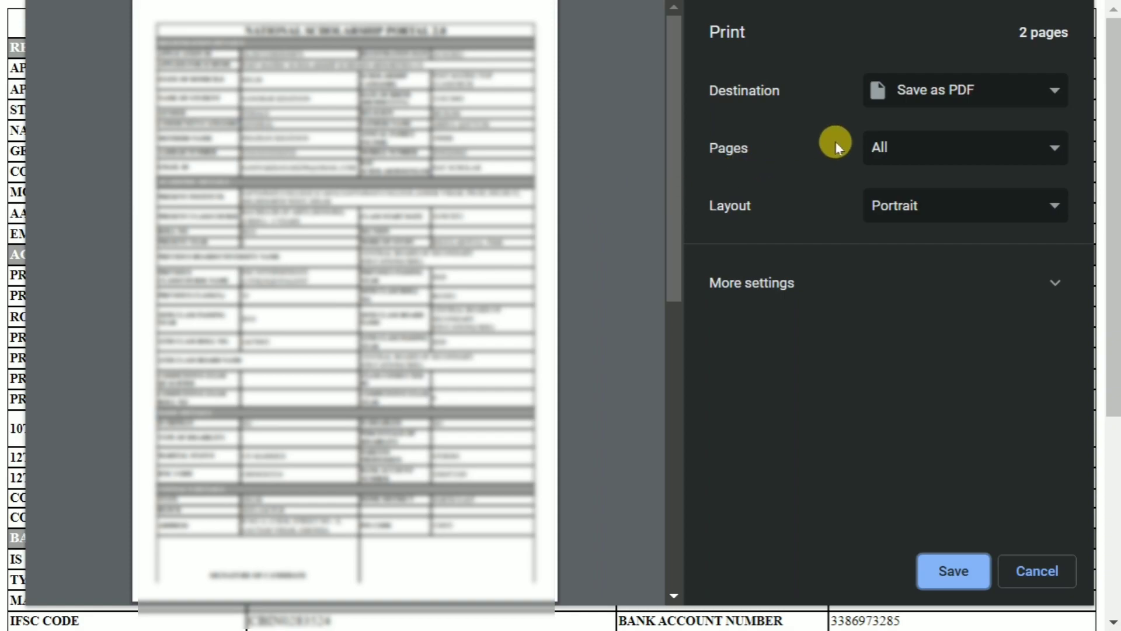
Check that the print destination is set to Save as PDF.
left_click(930, 90)
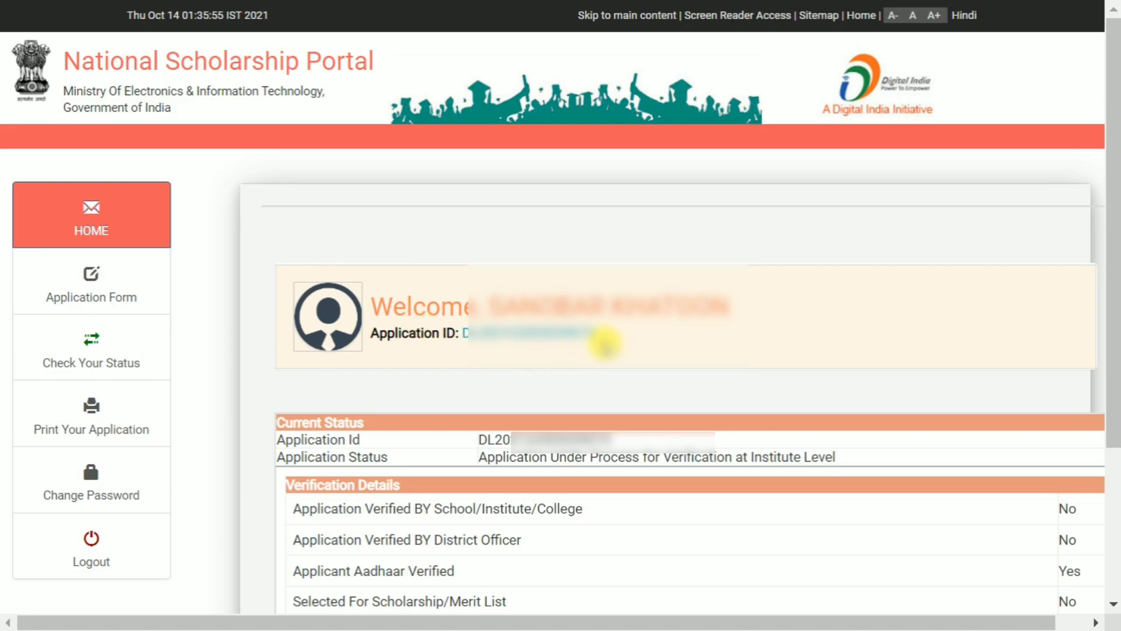
Select the Application ID text and check the application's current status.
left_click_drag(600, 333, 464, 333)
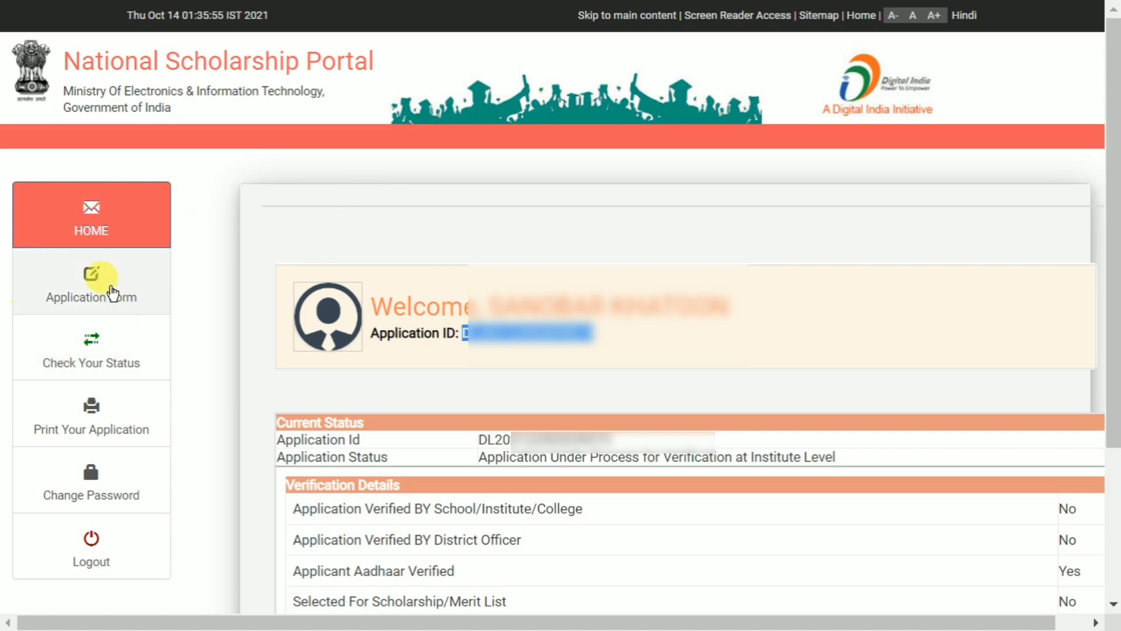
left_click(92, 346)
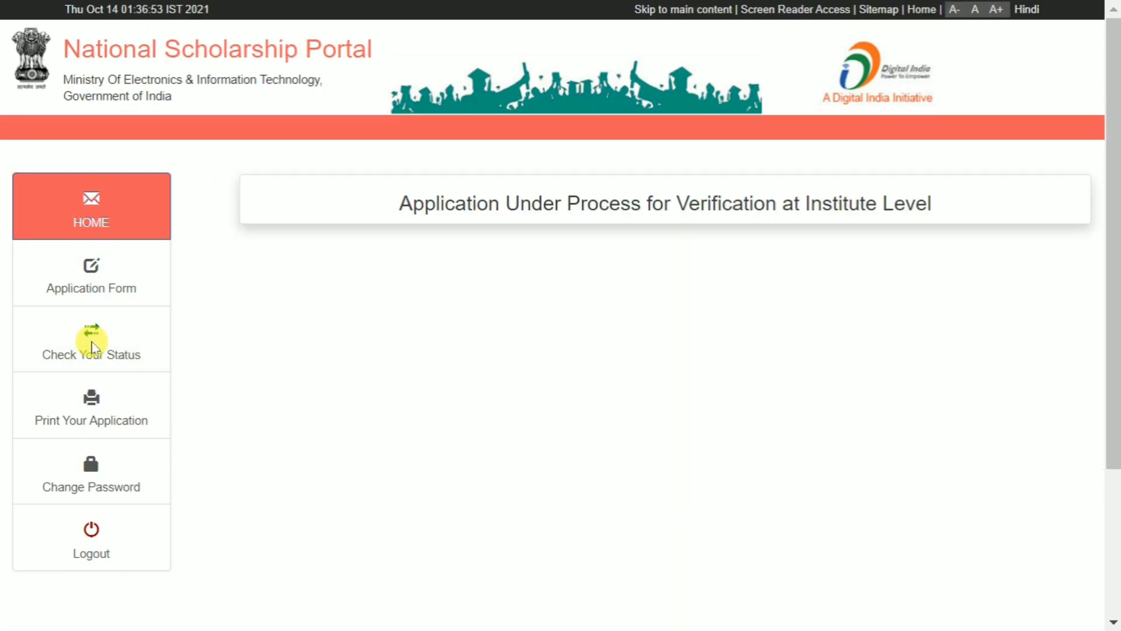